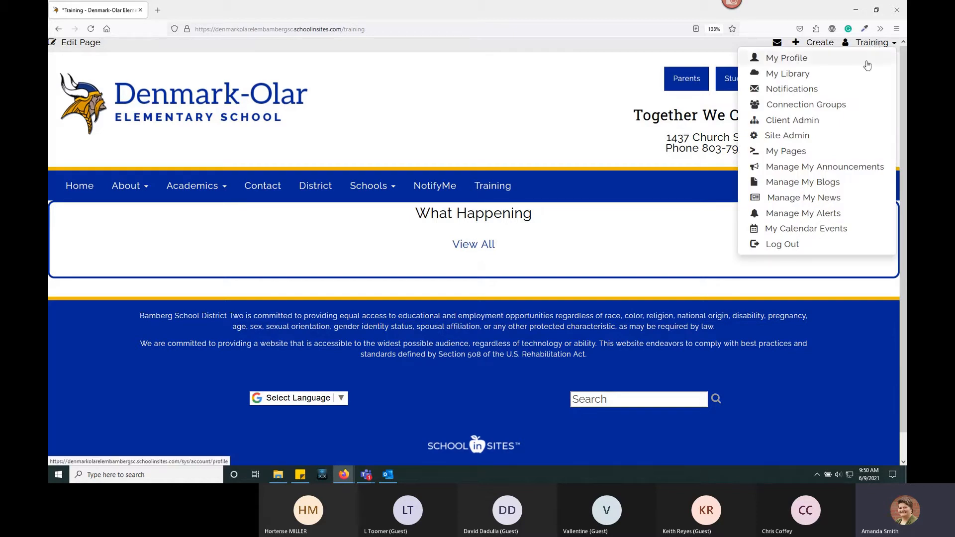
# Create a new news post for the school website
pyautogui.click(822, 199)
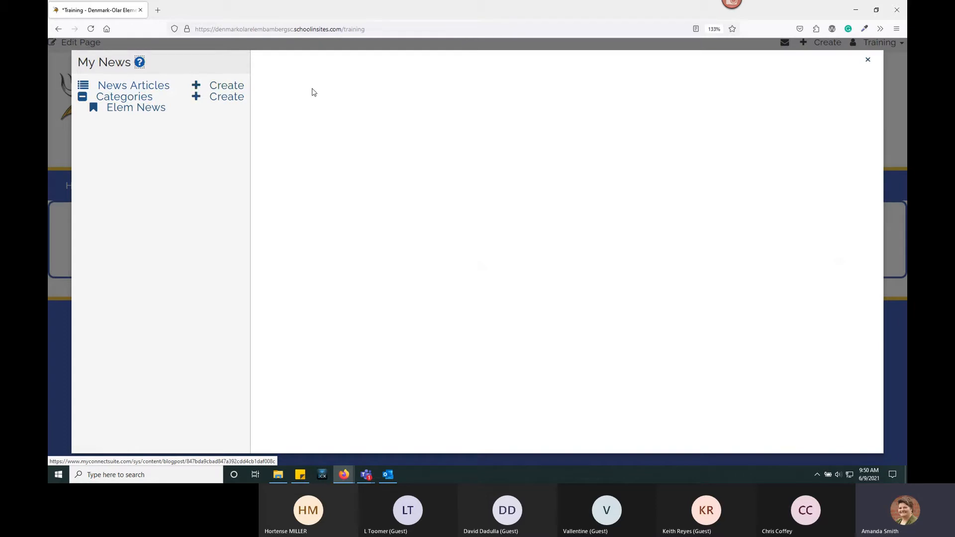
pyautogui.click(870, 61)
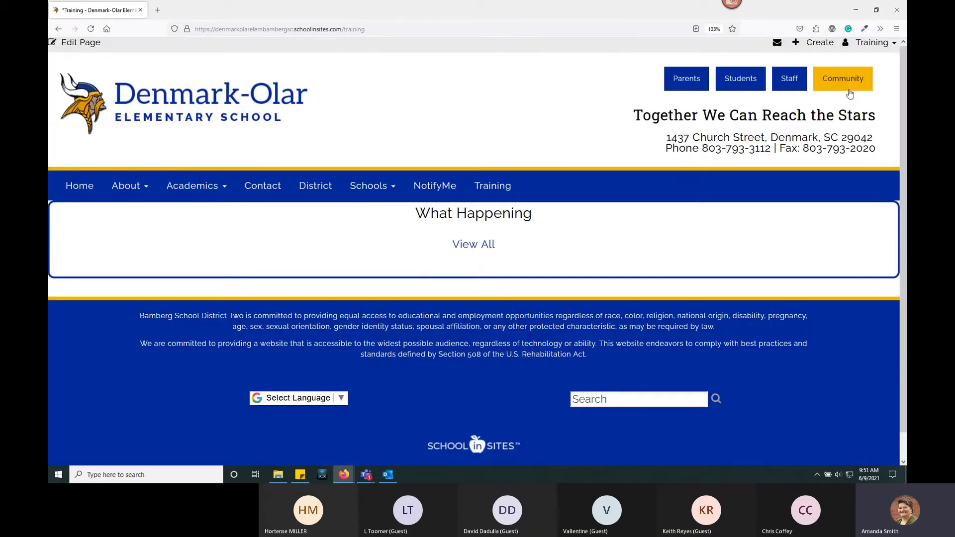
pyautogui.click(818, 45)
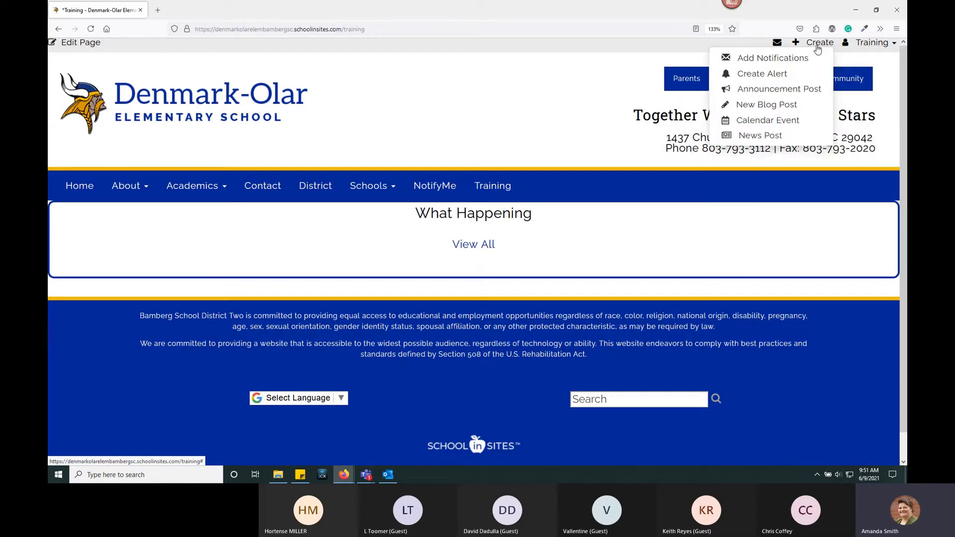
pyautogui.click(755, 139)
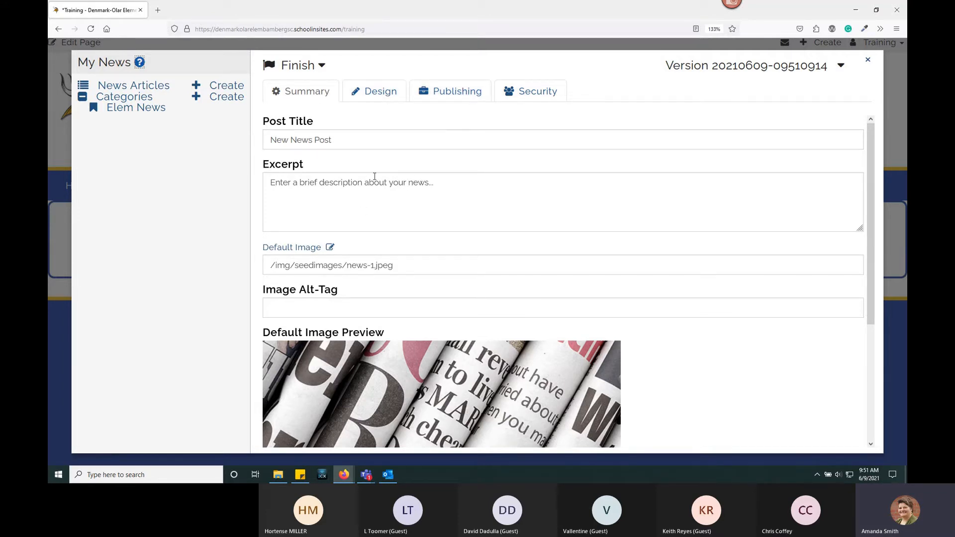
# Review the new post's title, excerpt and default image preview in its summary settings
pyautogui.tripleClick(341, 141)
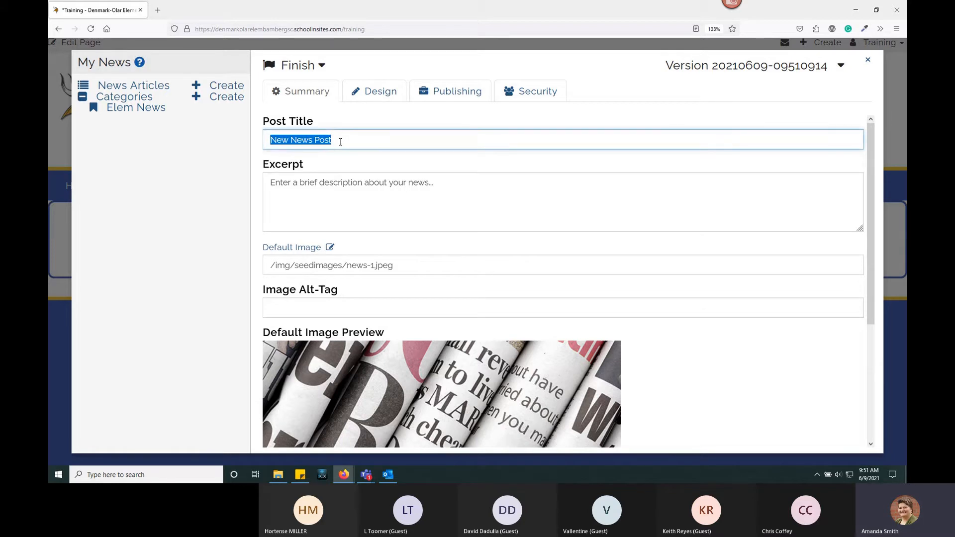
pyautogui.click(343, 195)
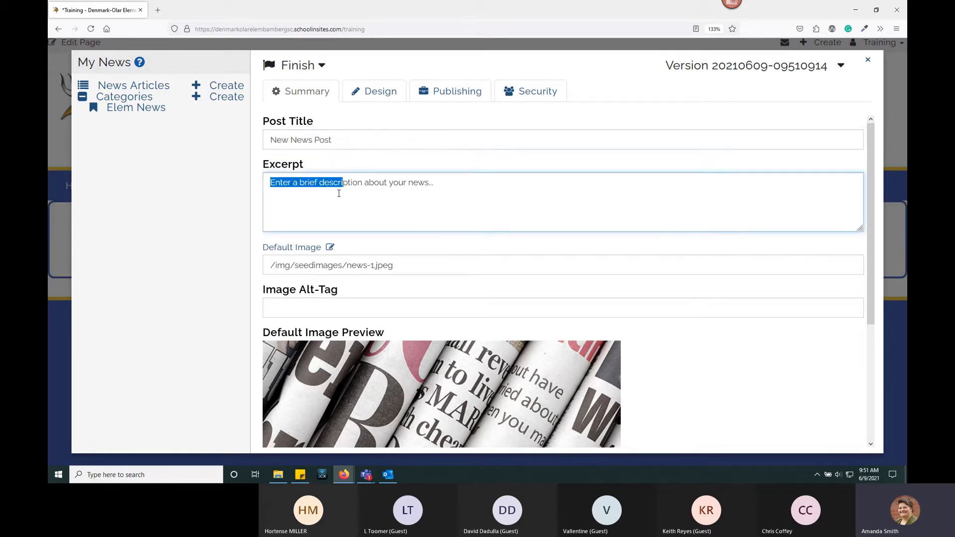
pyautogui.click(440, 183)
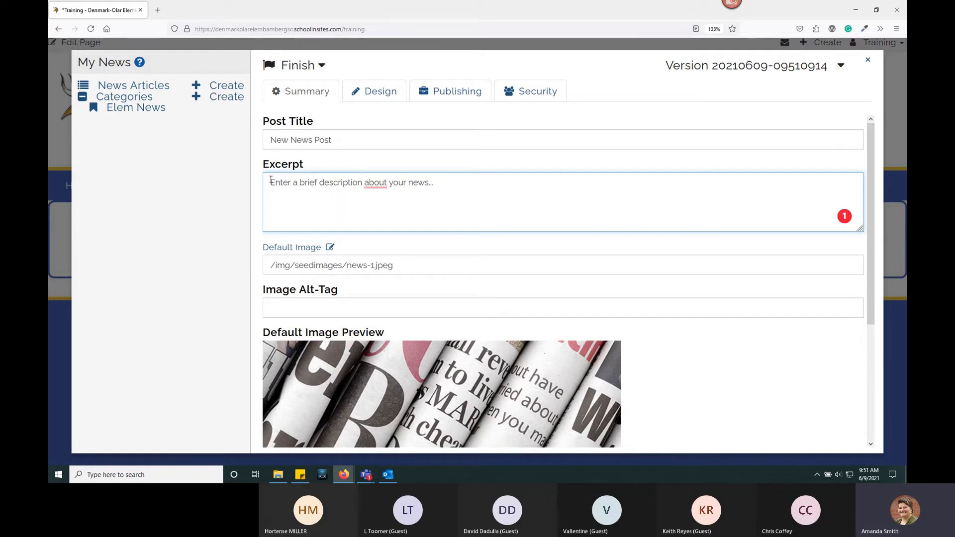
pyautogui.moveTo(270, 180); pyautogui.dragTo(446, 187)
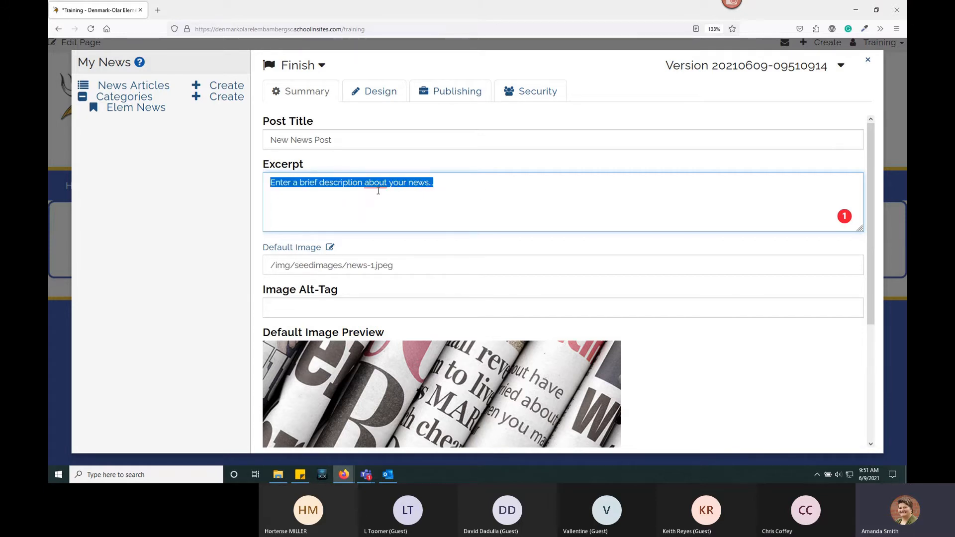
pyautogui.click(455, 187)
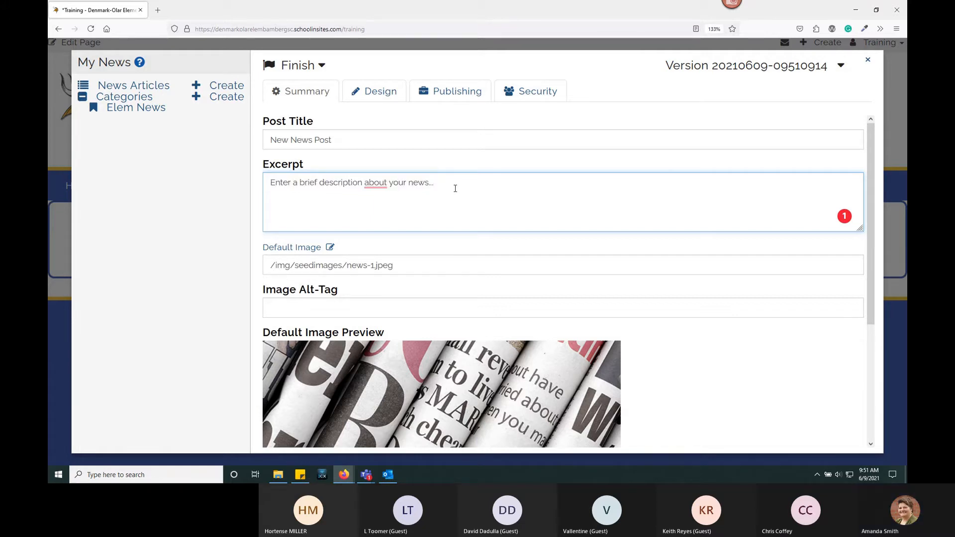
pyautogui.scroll(-3, 374, 287)
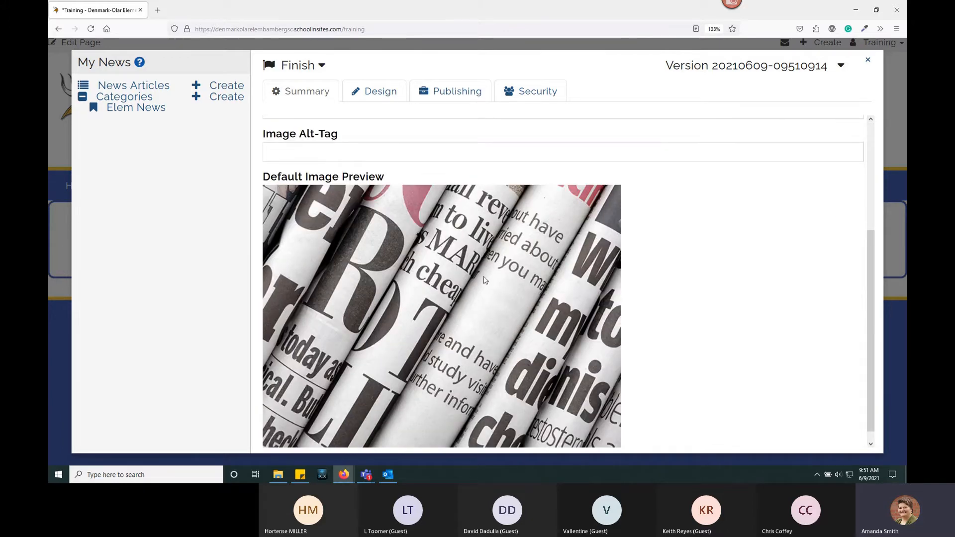
pyautogui.scroll(2, 456, 273)
pyautogui.scroll(2, 456, 275)
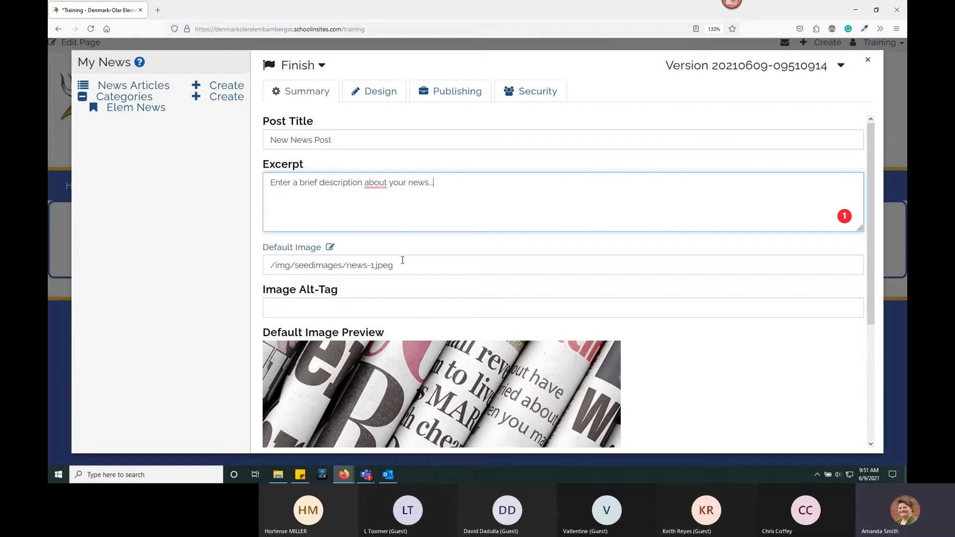
# Start choosing the post's default image and browse the Site Library's *Temp training Folder
pyautogui.click(297, 252)
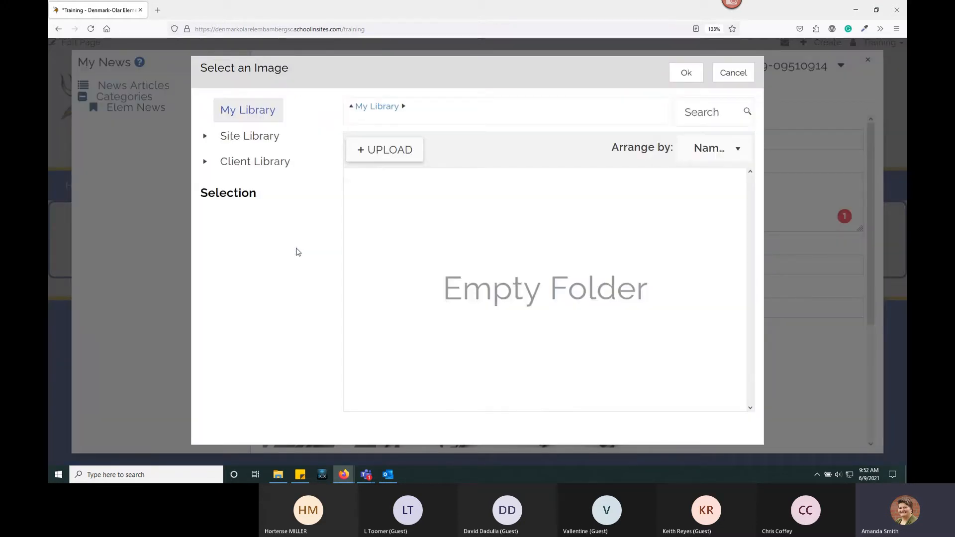
pyautogui.click(204, 136)
pyautogui.click(271, 166)
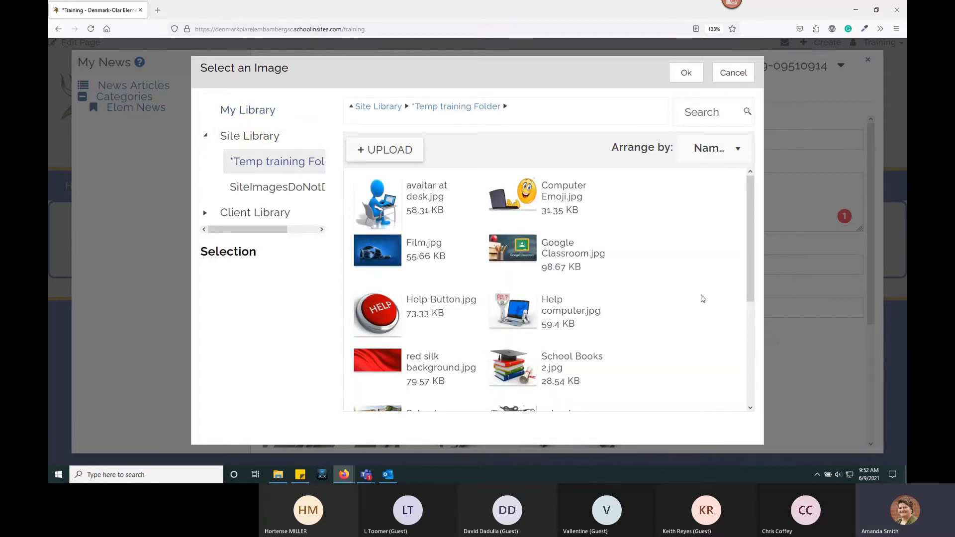
# Try to upload the school news image to the folder, declining to overwrite the existing file
pyautogui.click(381, 153)
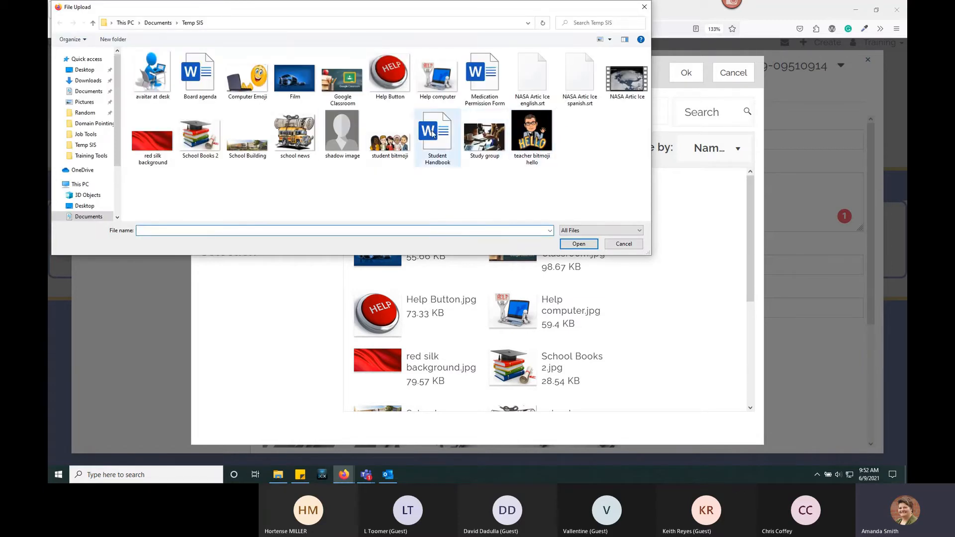
pyautogui.click(293, 138)
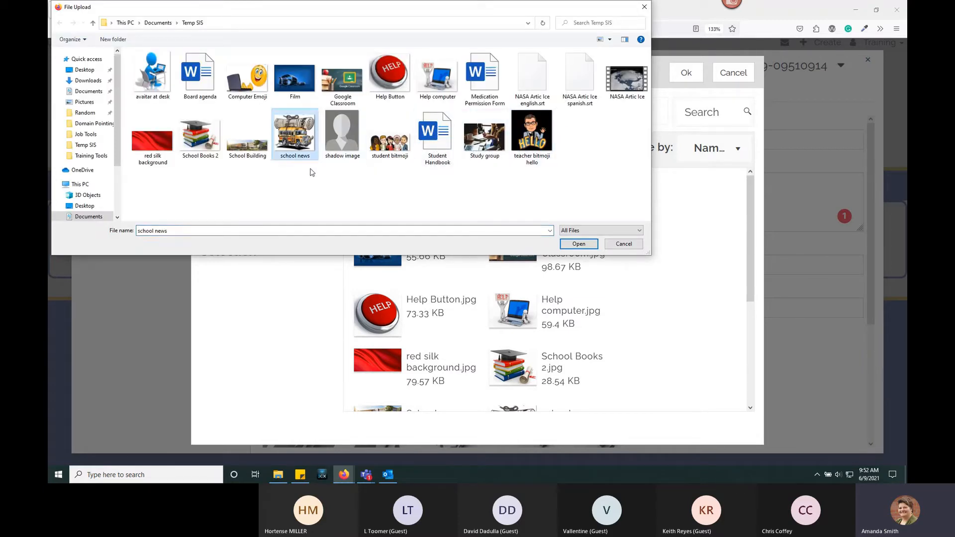
pyautogui.click(577, 245)
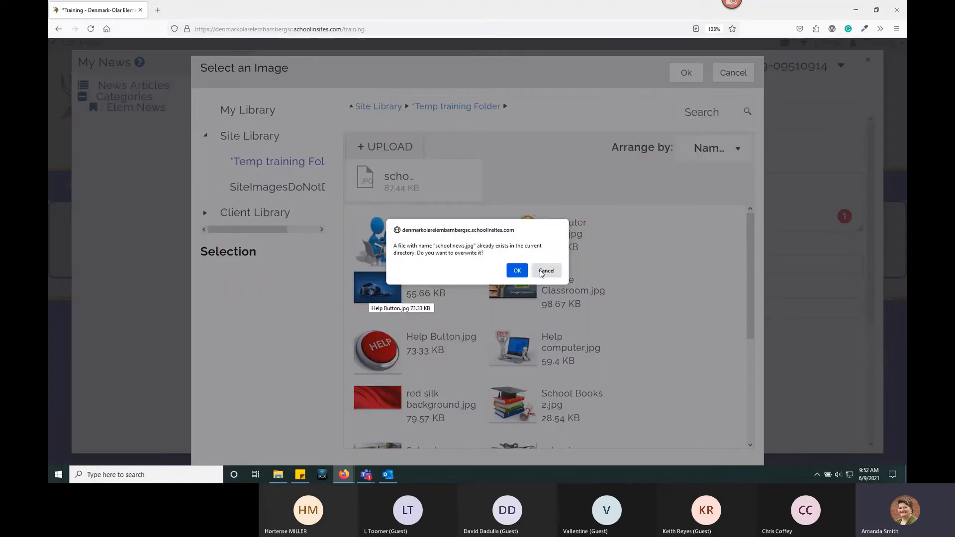
pyautogui.click(545, 270)
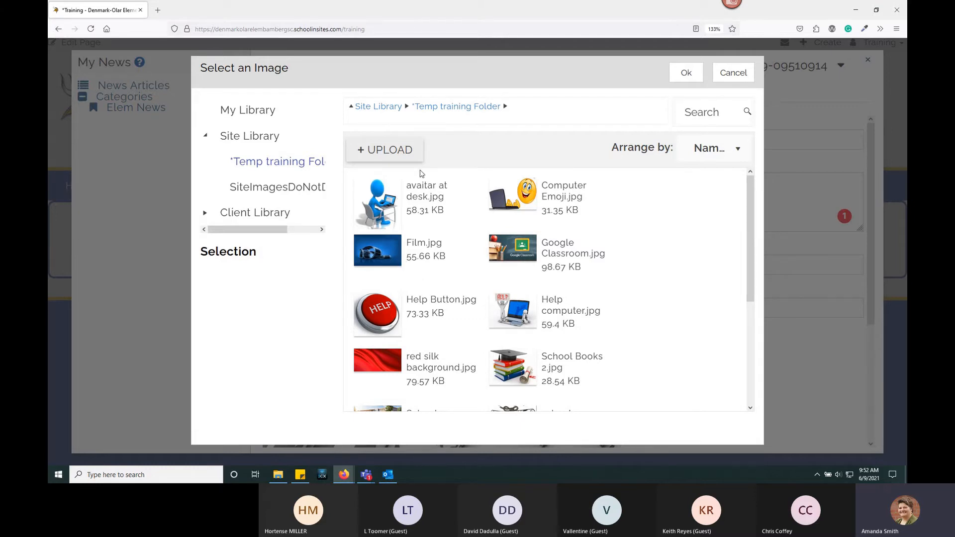
# Set school news.jpg from the *Temp training Folder as the post's default image
pyautogui.scroll(-3, 485, 252)
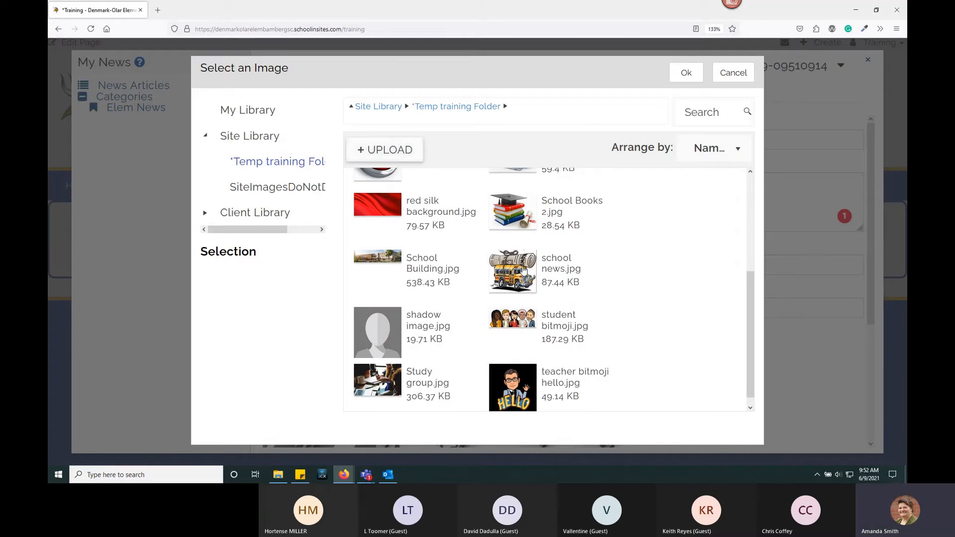
pyautogui.click(519, 271)
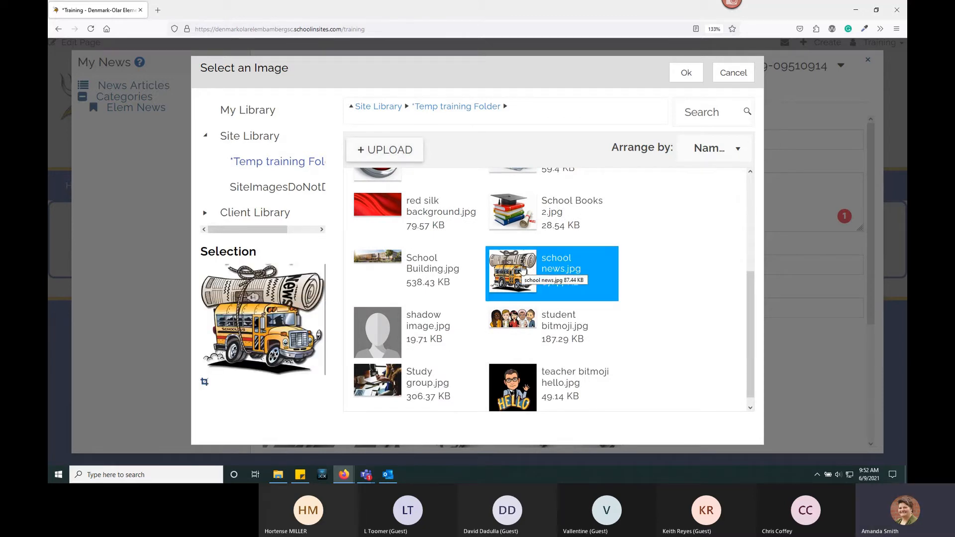
pyautogui.click(685, 75)
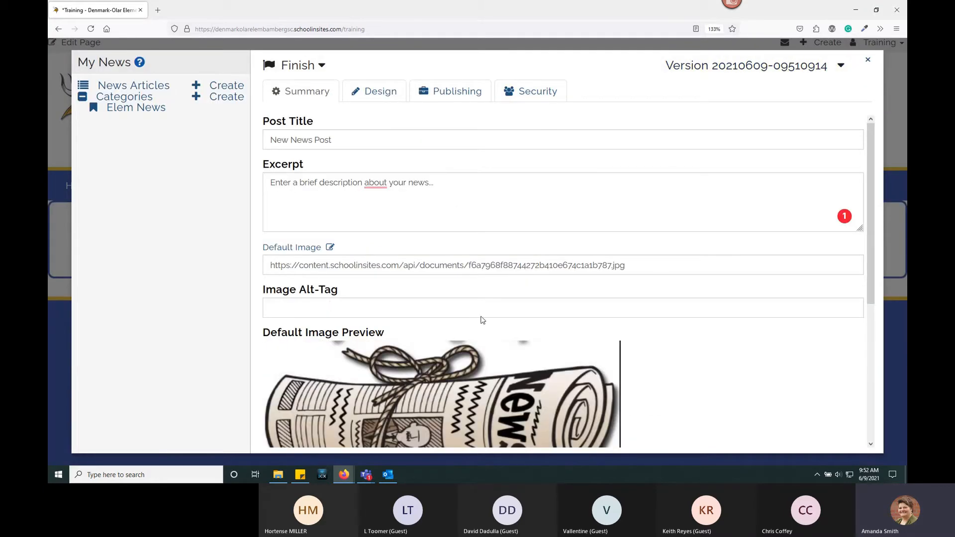
# Check the new default image's preview and set its alt-tag to "bus with news"
pyautogui.scroll(-3, 483, 319)
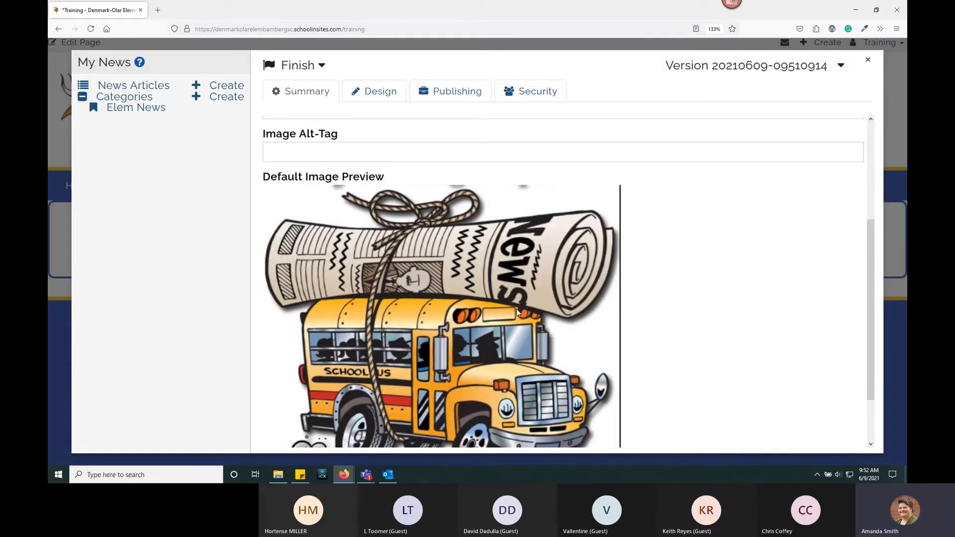
pyautogui.scroll(2, 516, 309)
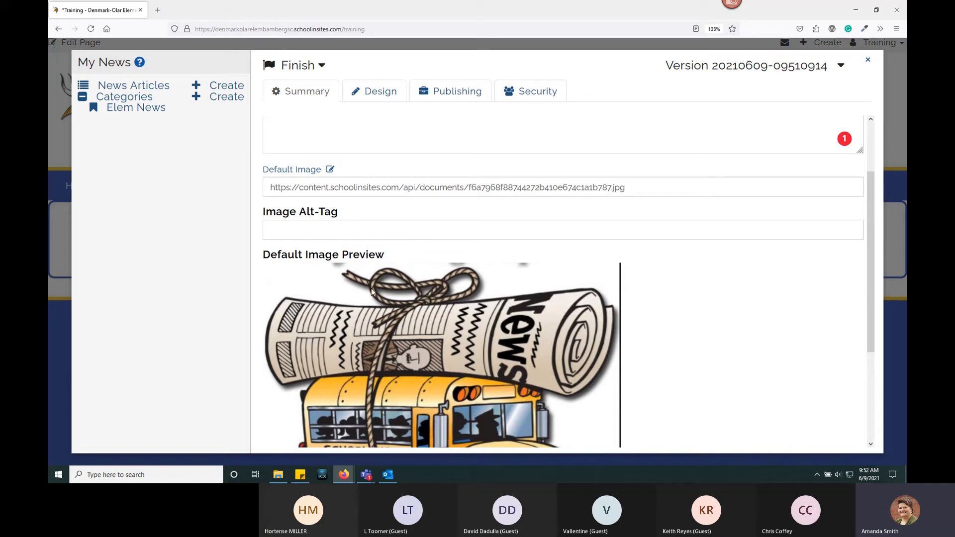
pyautogui.click(279, 229)
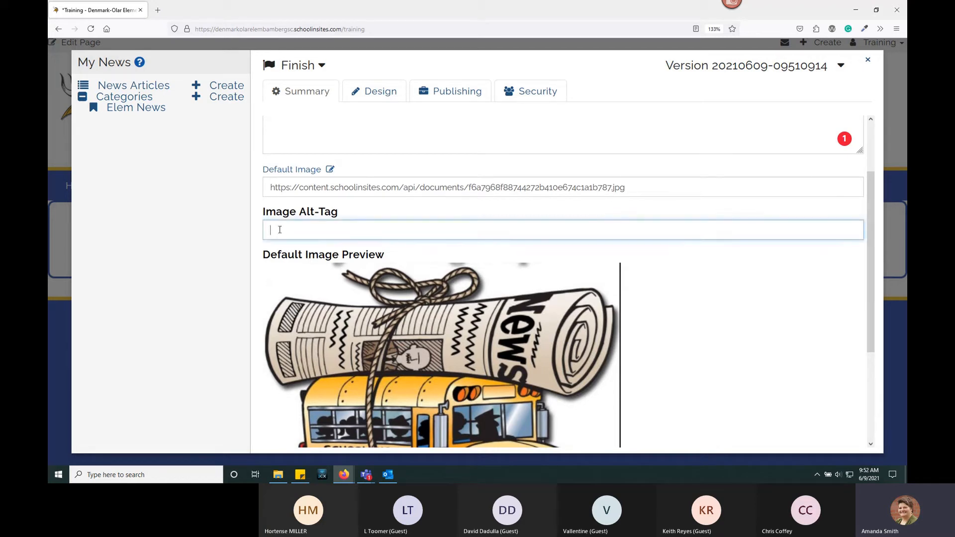
pyautogui.moveTo(338, 214); pyautogui.dragTo(266, 212)
pyautogui.click(305, 230)
pyautogui.write('bus with new')
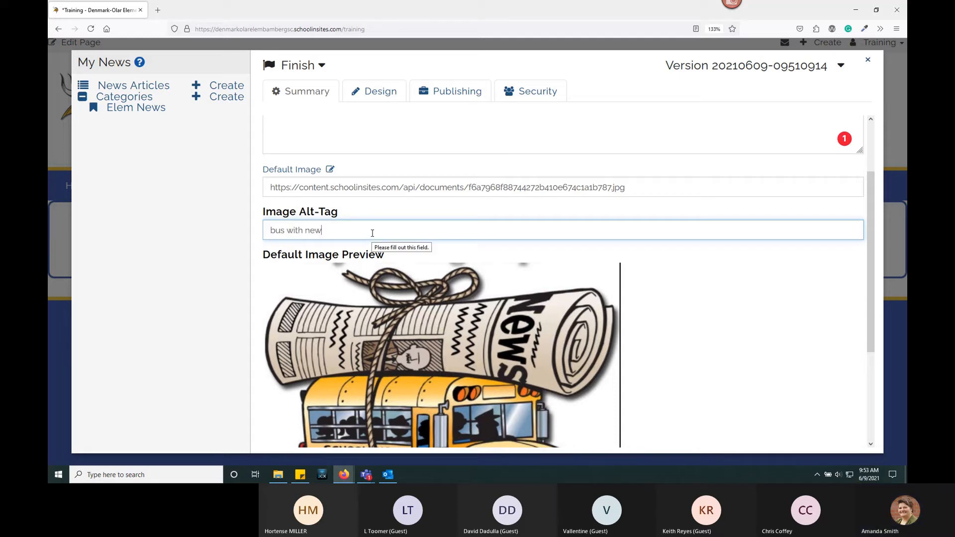
pyautogui.write('s')
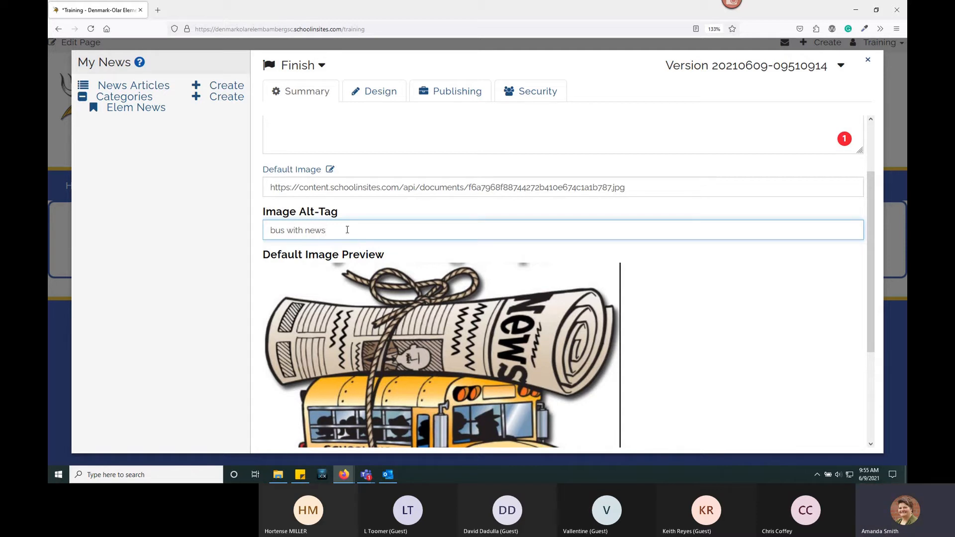
# Open the news post's design and examine its placeholder text and image blocks
pyautogui.scroll(2, 361, 232)
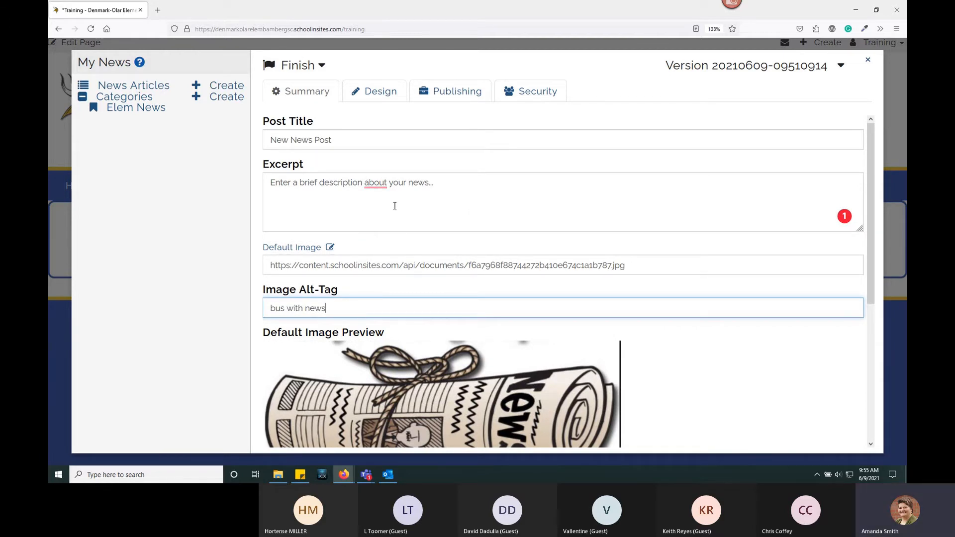
pyautogui.click(381, 94)
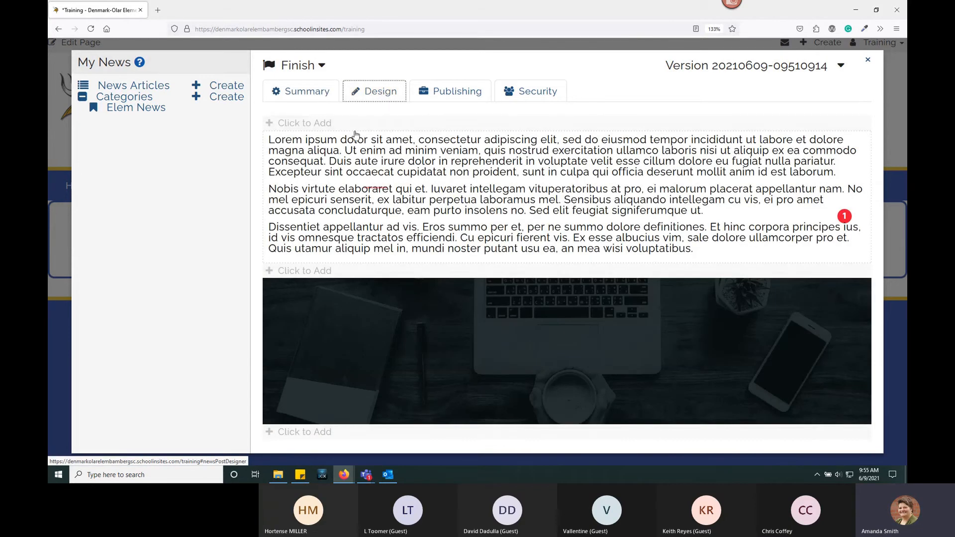
pyautogui.moveTo(422, 171)
pyautogui.moveTo(498, 303)
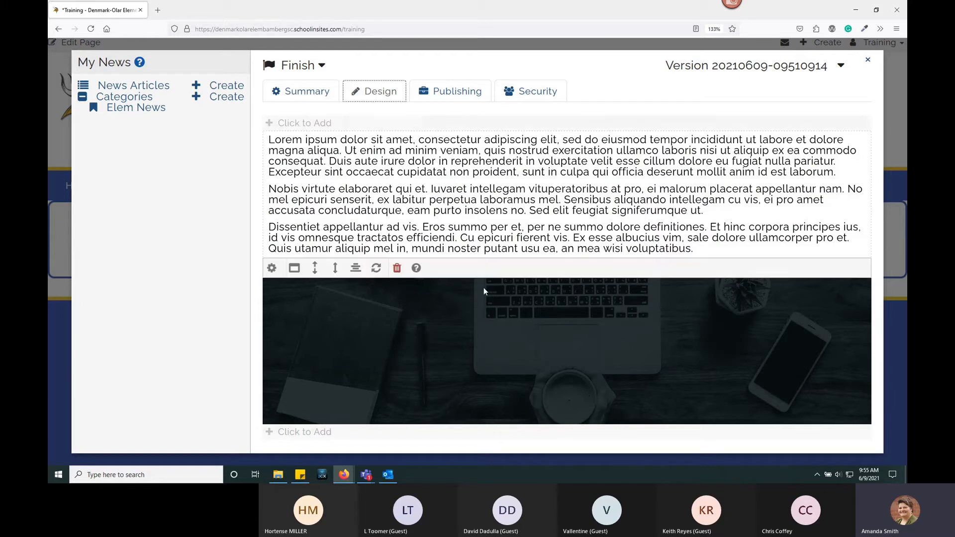
# Replace all the placeholder paragraphs in the text block with "alskdjfa;lskdjfl;askdjf;lkj"
pyautogui.moveTo(695, 250); pyautogui.dragTo(258, 141)
pyautogui.write('alskdjfa;lskdjfl;askdjf;lkj')
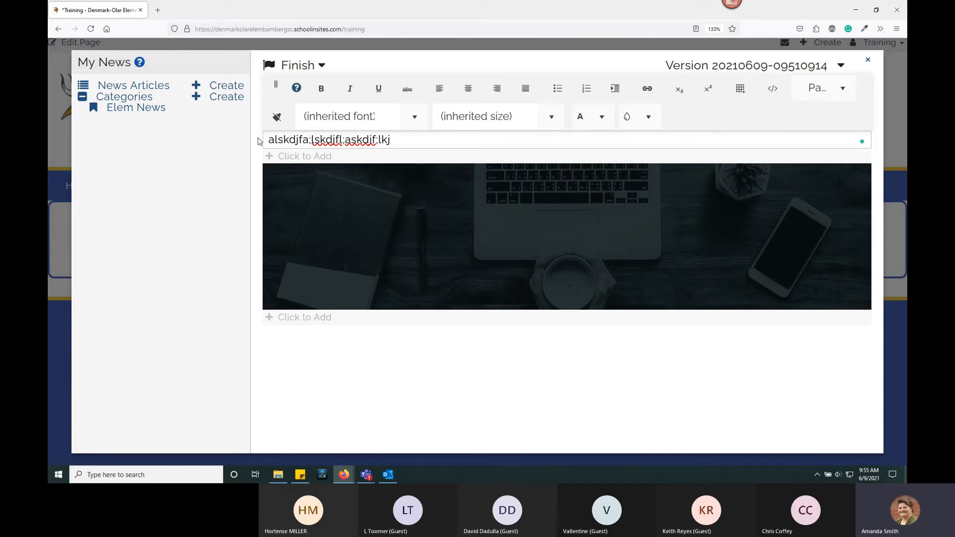
pyautogui.click(298, 231)
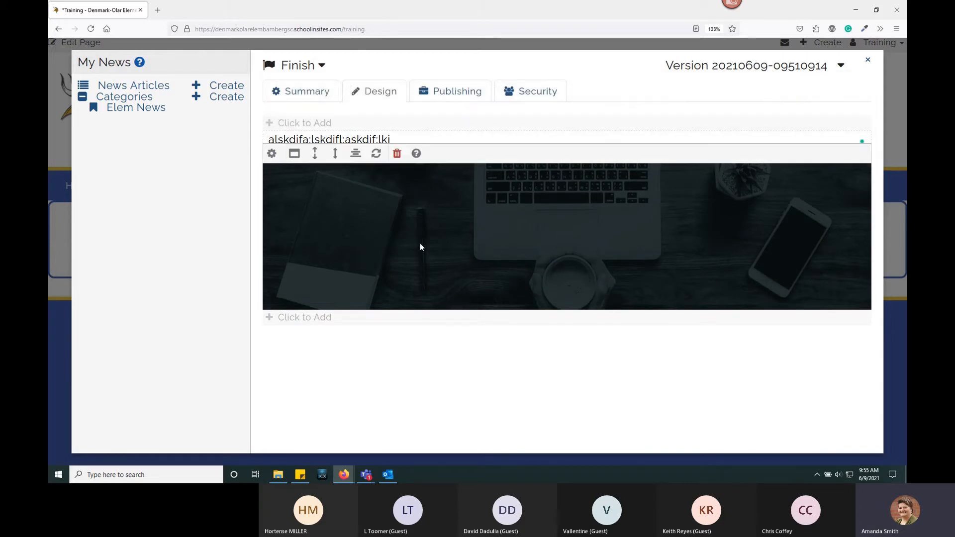
# Delete both the text block and the image block from the post's design
pyautogui.click(397, 122)
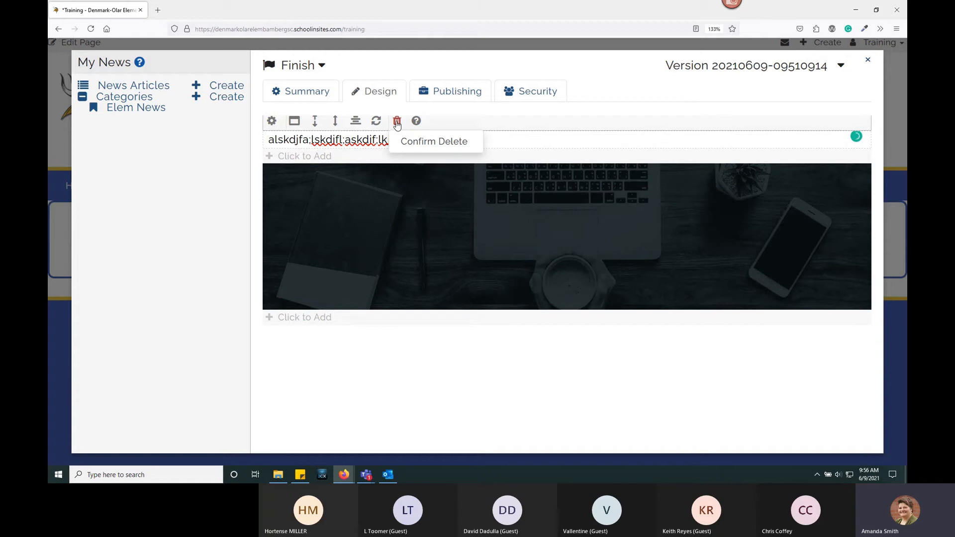
pyautogui.click(434, 141)
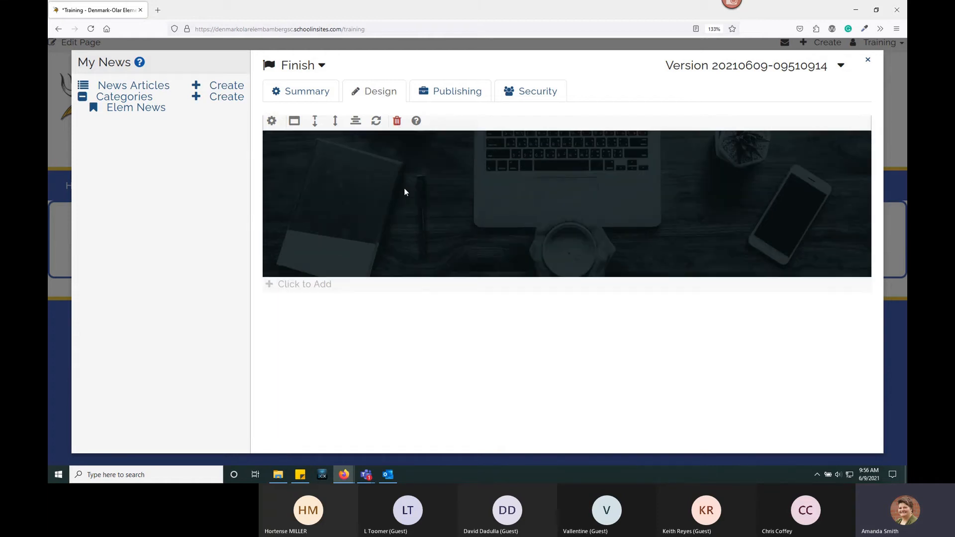
pyautogui.click(393, 124)
pyautogui.click(413, 145)
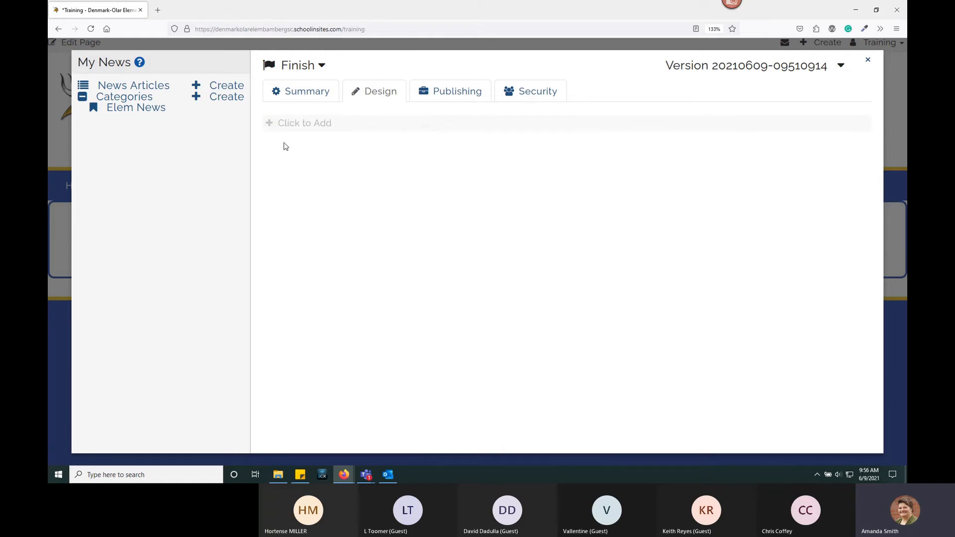
# Insert a 3 Column layout into the empty design of the news post
pyautogui.click(312, 127)
pyautogui.click(341, 122)
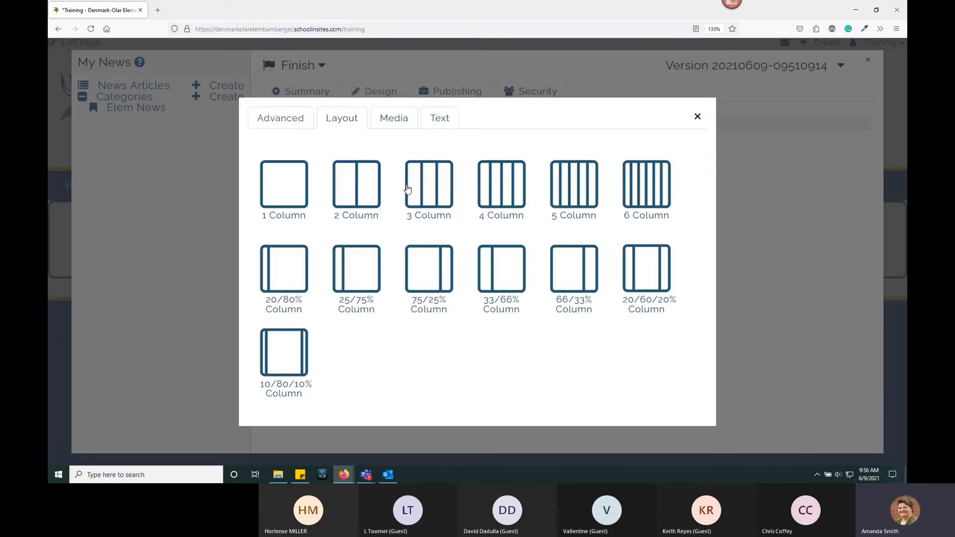
pyautogui.click(421, 188)
# Add a video player to the first column and a document list to the second column, keeping their default settings
pyautogui.click(333, 152)
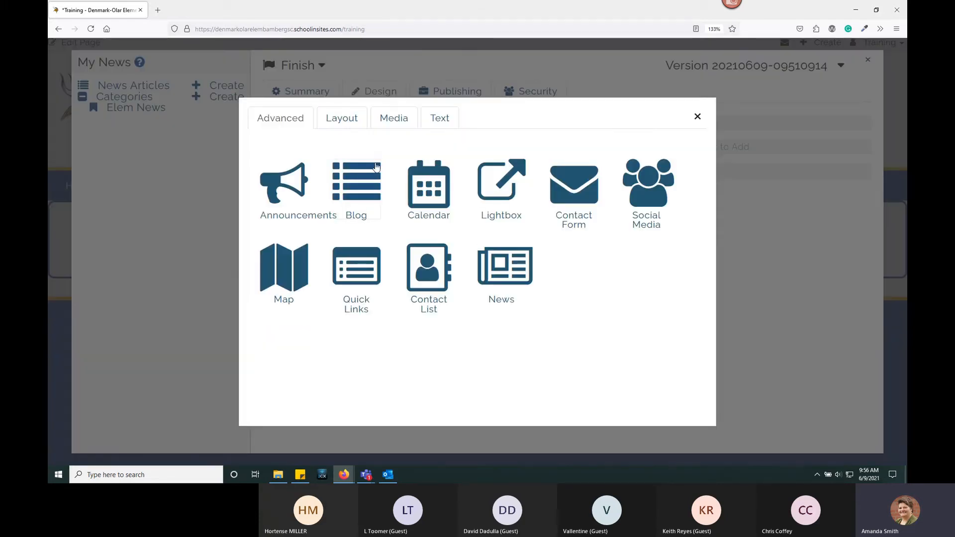
pyautogui.click(395, 122)
pyautogui.click(569, 188)
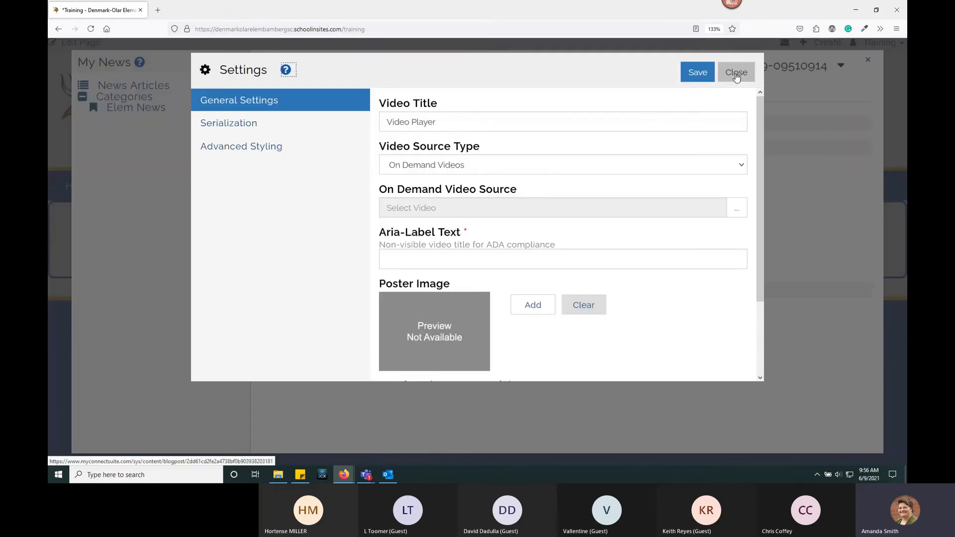
pyautogui.click(736, 72)
pyautogui.click(531, 149)
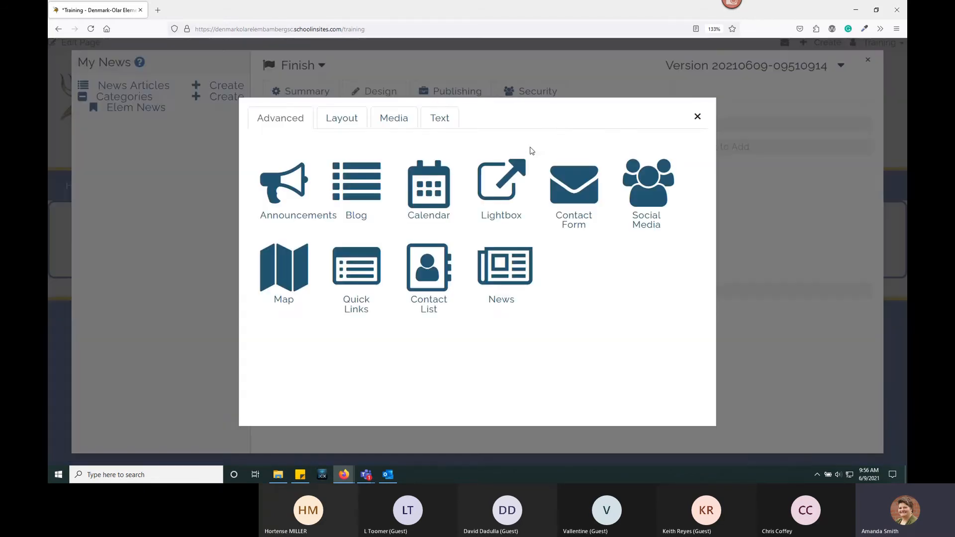
pyautogui.click(406, 125)
pyautogui.click(365, 188)
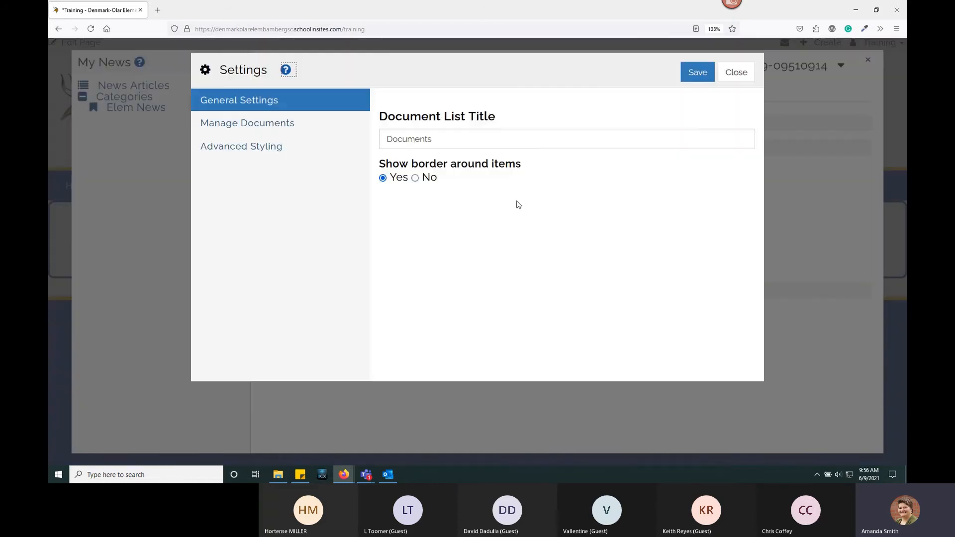
pyautogui.click(736, 73)
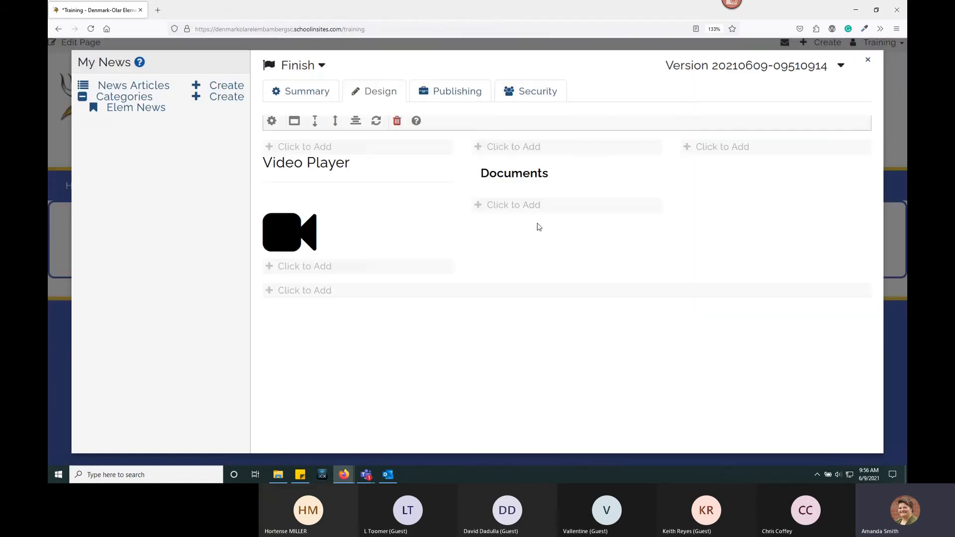
# Schedule the news post to expire on June 10, 2021
pyautogui.click(442, 96)
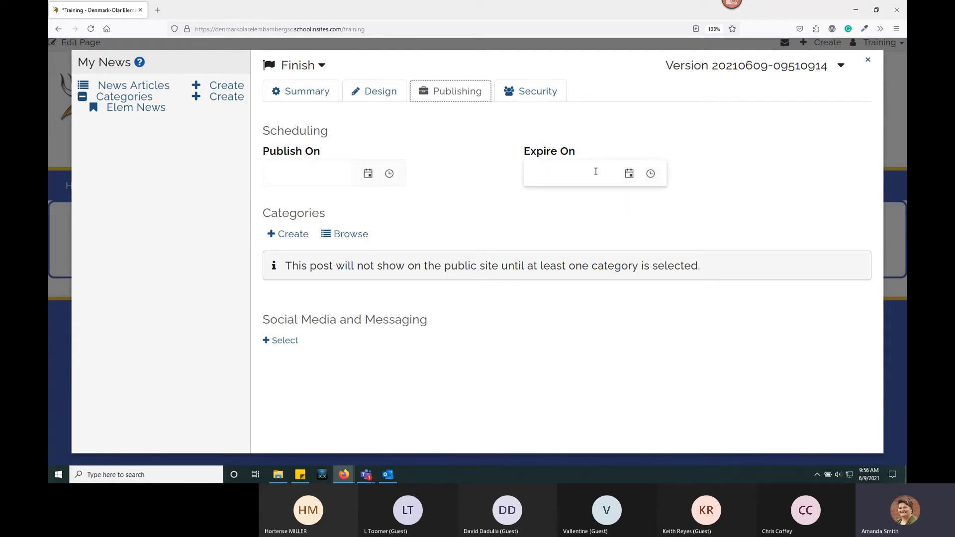
pyautogui.click(629, 174)
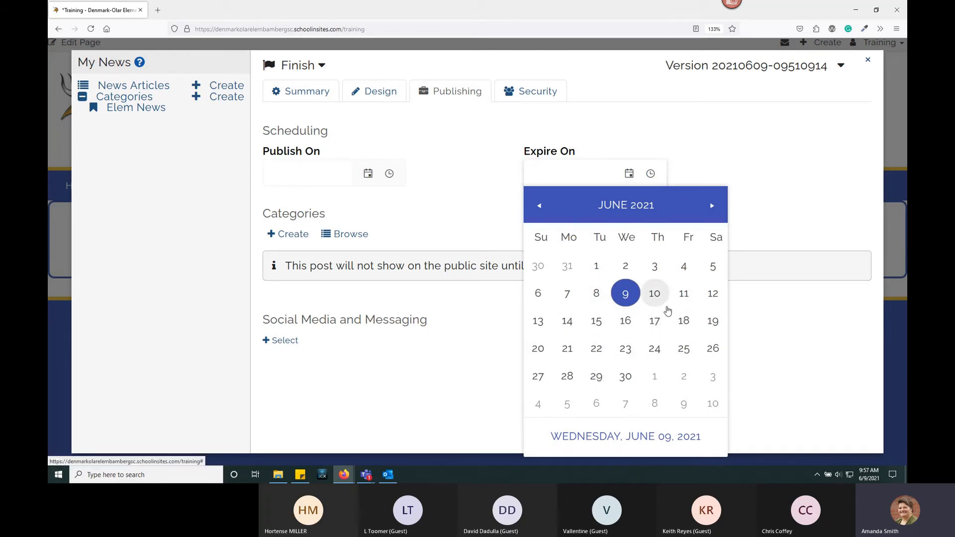
pyautogui.click(656, 295)
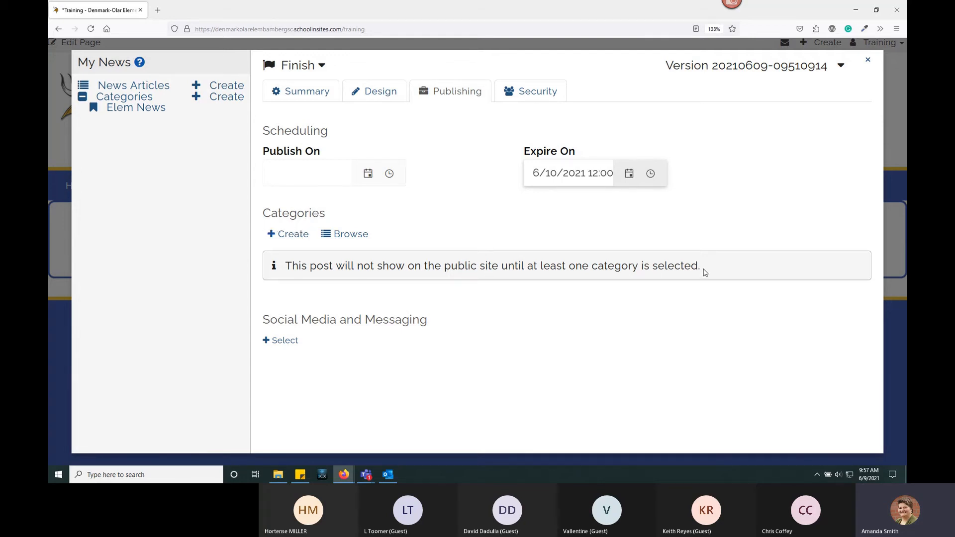
# Read the category notice and assign the shared category "Elem News" to the post
pyautogui.moveTo(704, 271); pyautogui.dragTo(286, 269)
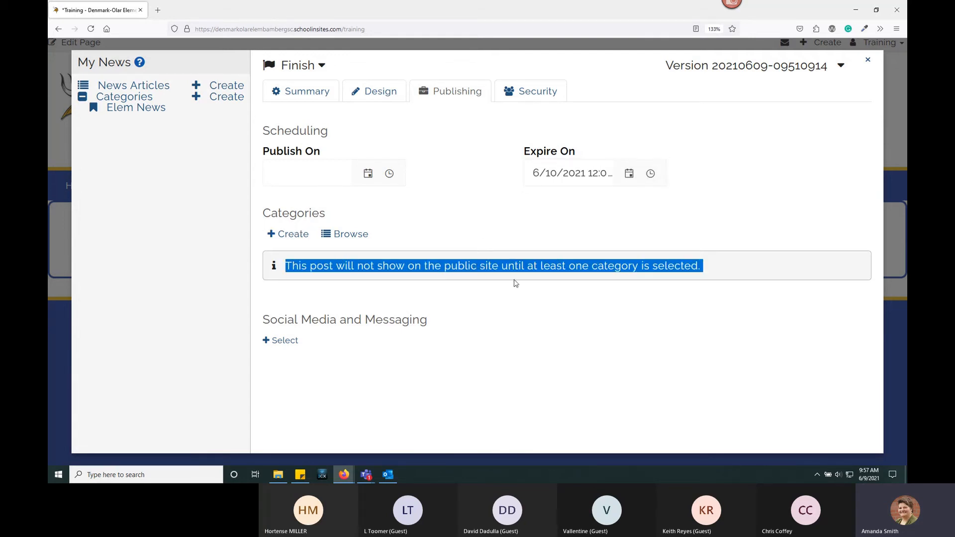
pyautogui.click(517, 240)
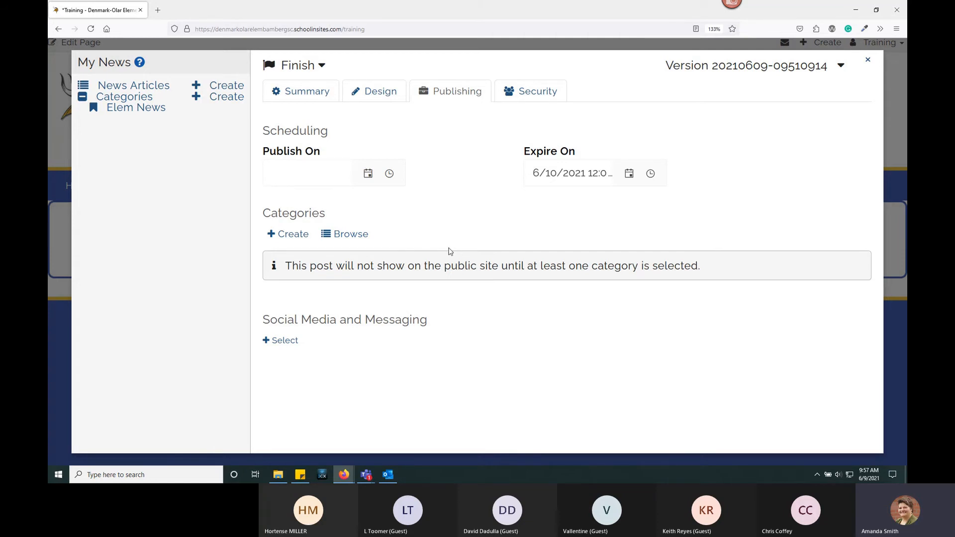
pyautogui.click(351, 236)
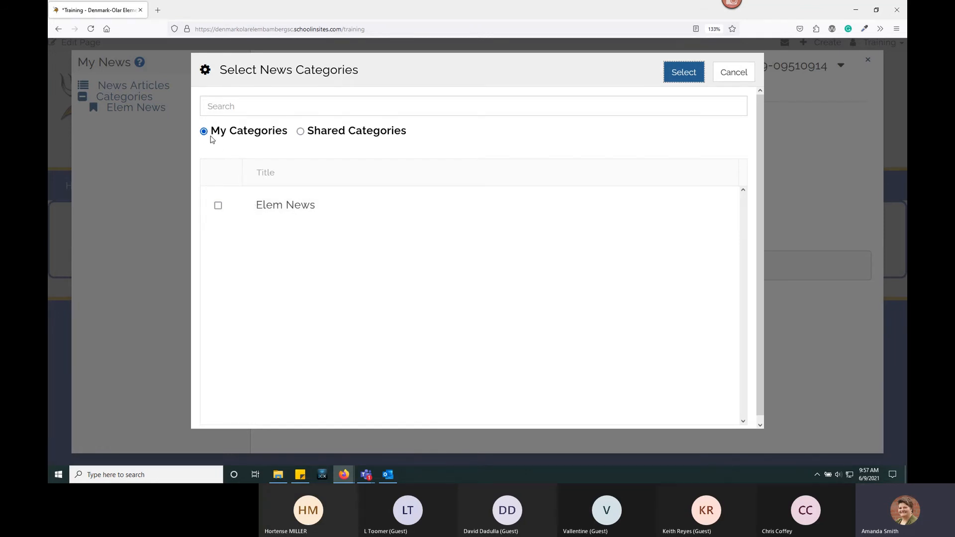
pyautogui.click(300, 131)
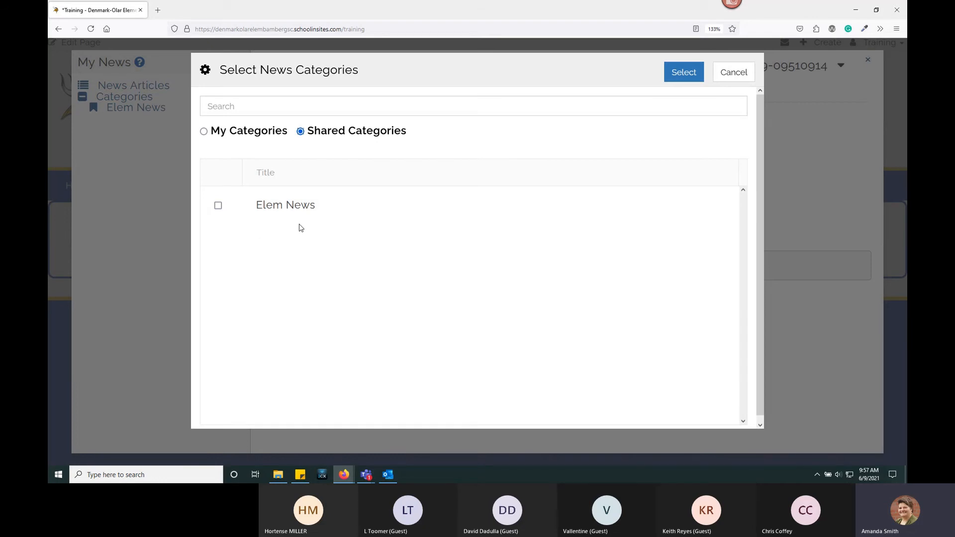
pyautogui.click(203, 131)
pyautogui.click(300, 131)
pyautogui.click(217, 205)
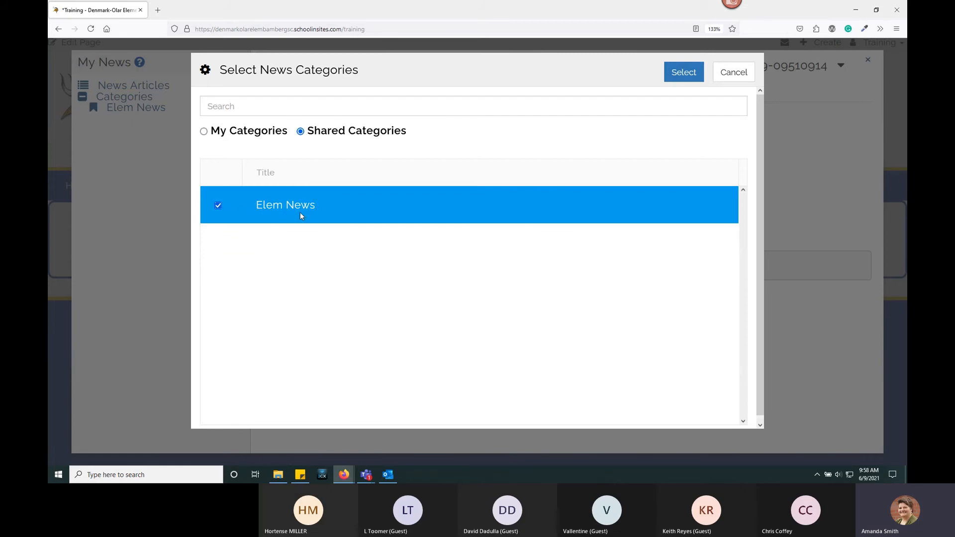
pyautogui.click(682, 75)
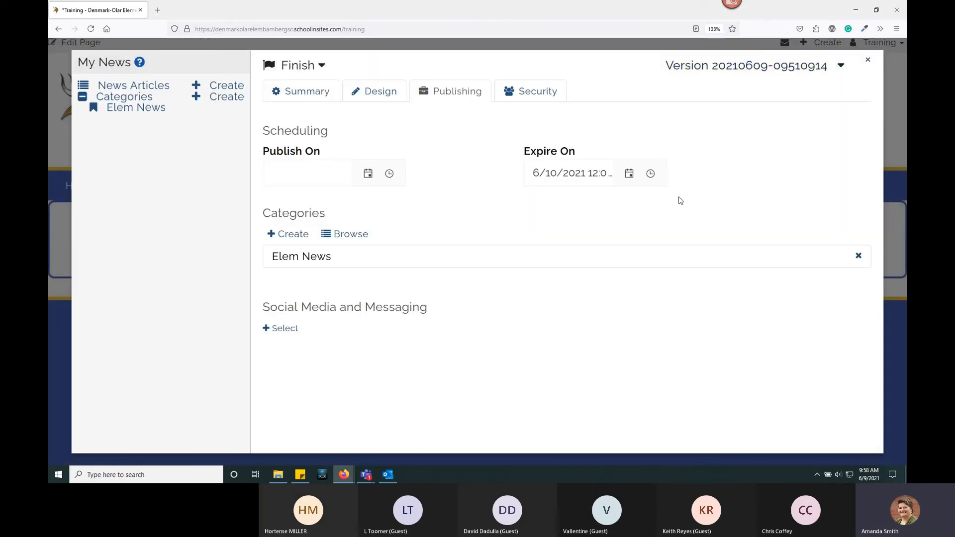
# Add an application message for the post addressed to the user Training SCHOOLinSITES
pyautogui.click(287, 331)
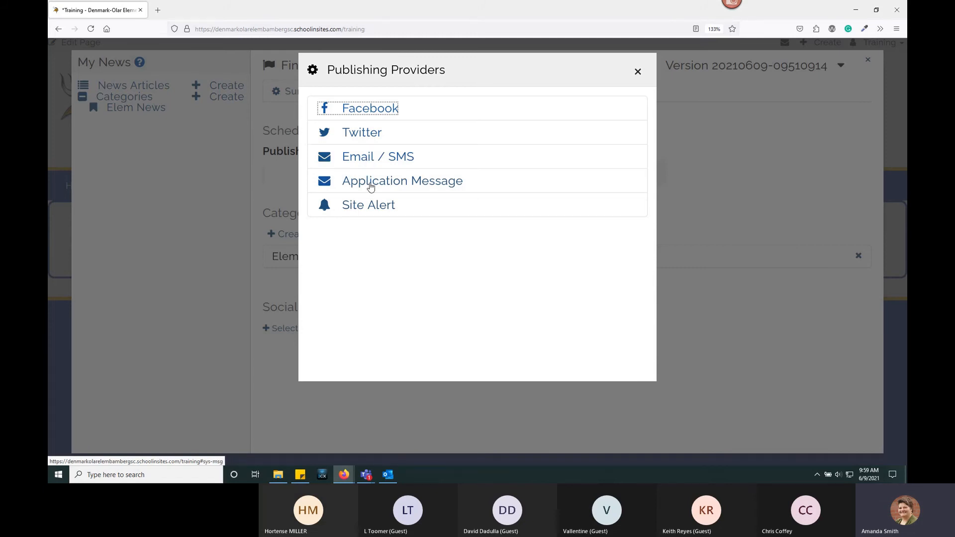
pyautogui.click(371, 186)
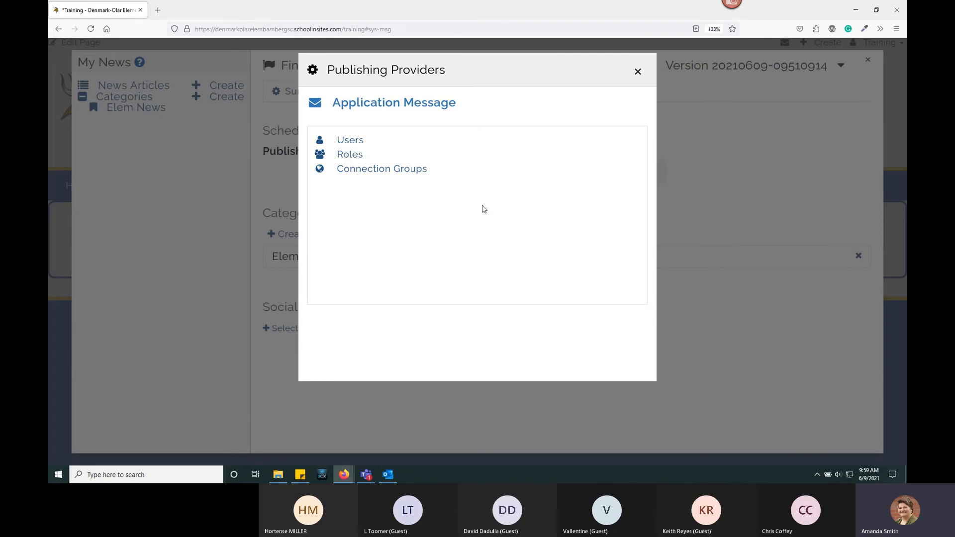
pyautogui.click(350, 142)
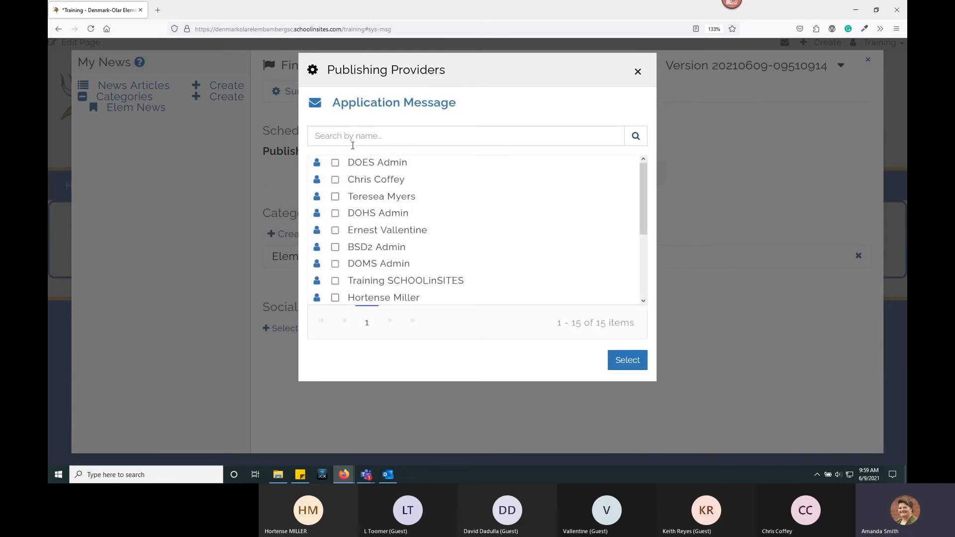
pyautogui.click(335, 280)
pyautogui.click(626, 360)
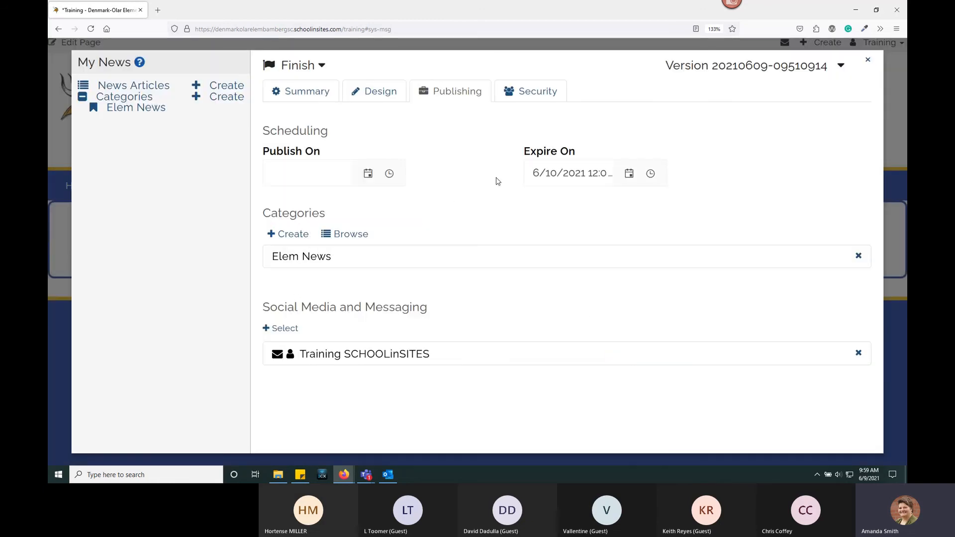
# Check which recipient types an application message can be sent to, without adding another recipient
pyautogui.click(282, 328)
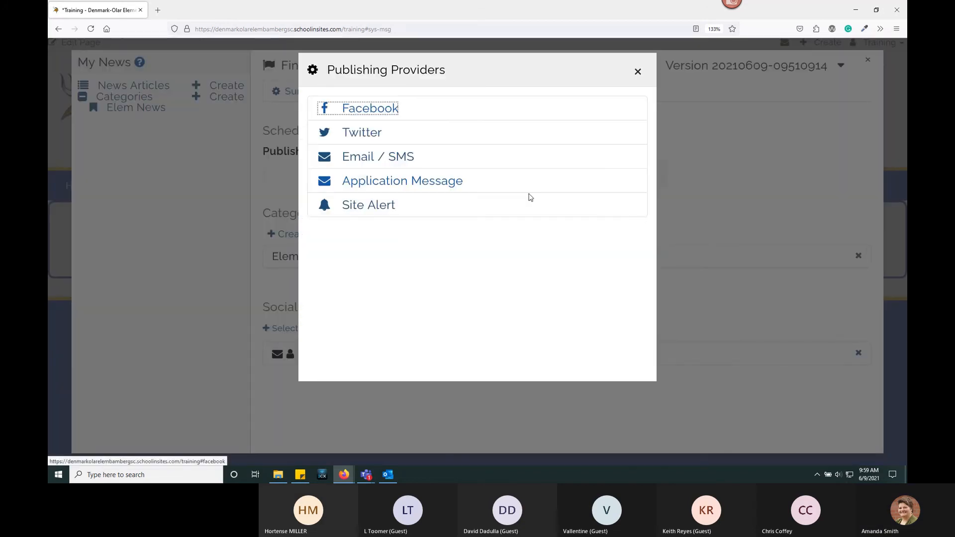
pyautogui.click(417, 182)
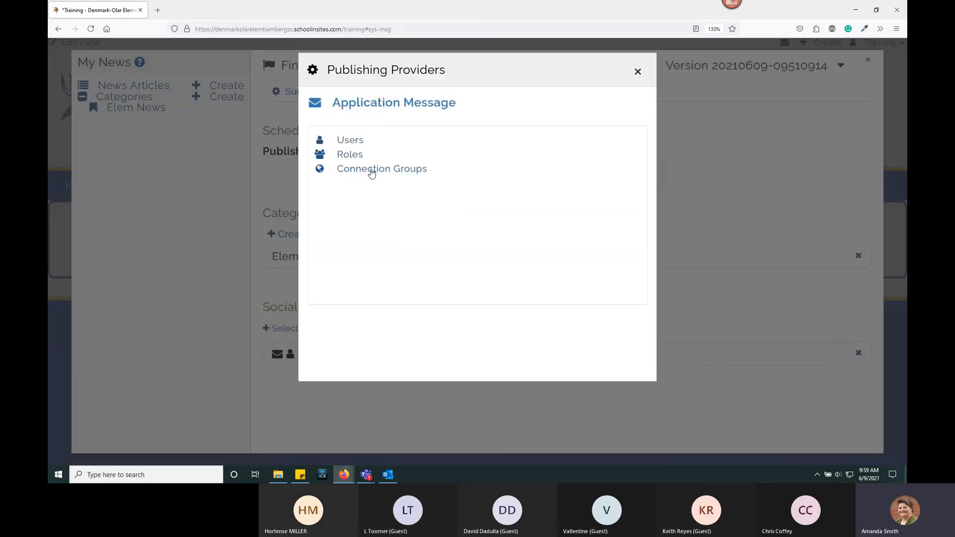
pyautogui.click(635, 73)
# Add a site alert for the post with a 1 Day duration, targeting only Denmark-Olar Elementary School
pyautogui.click(280, 329)
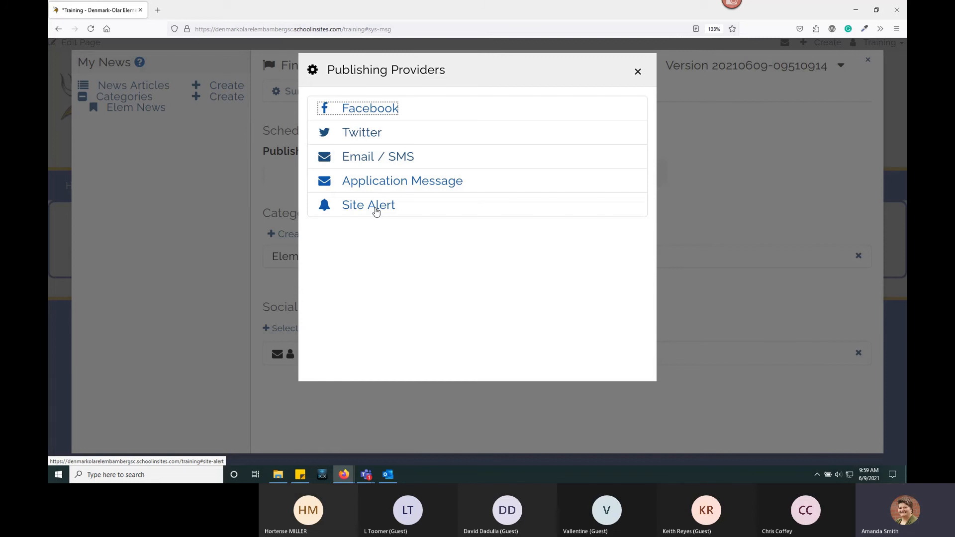
pyautogui.click(349, 206)
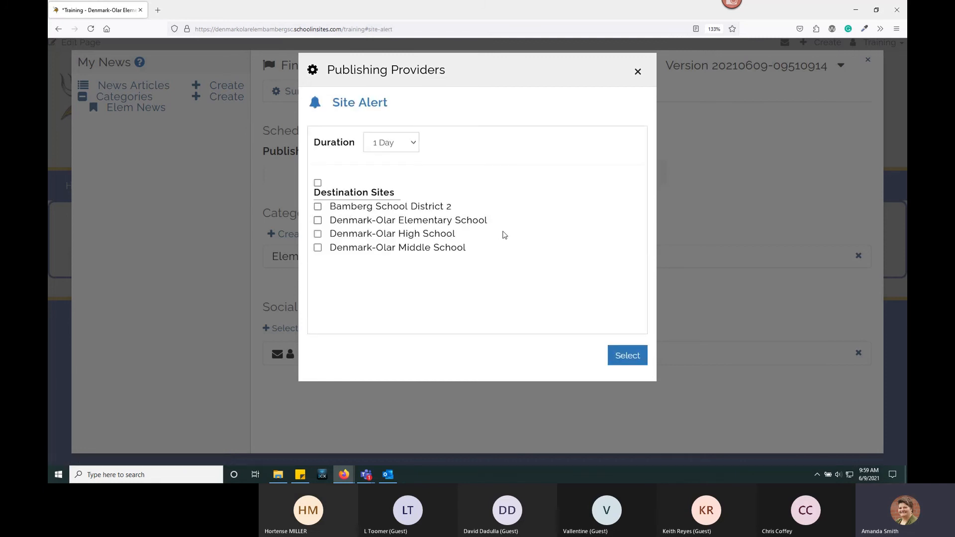
pyautogui.click(414, 145)
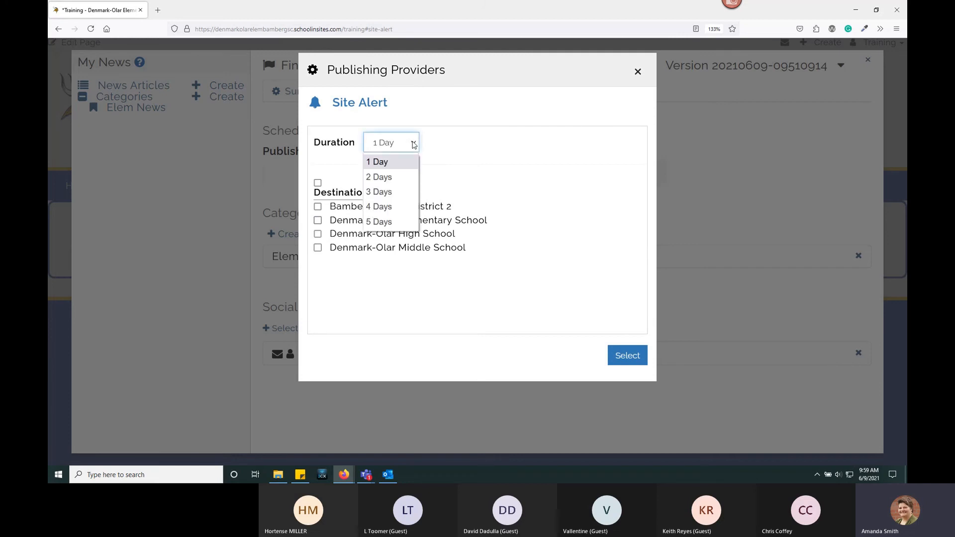
pyautogui.click(392, 163)
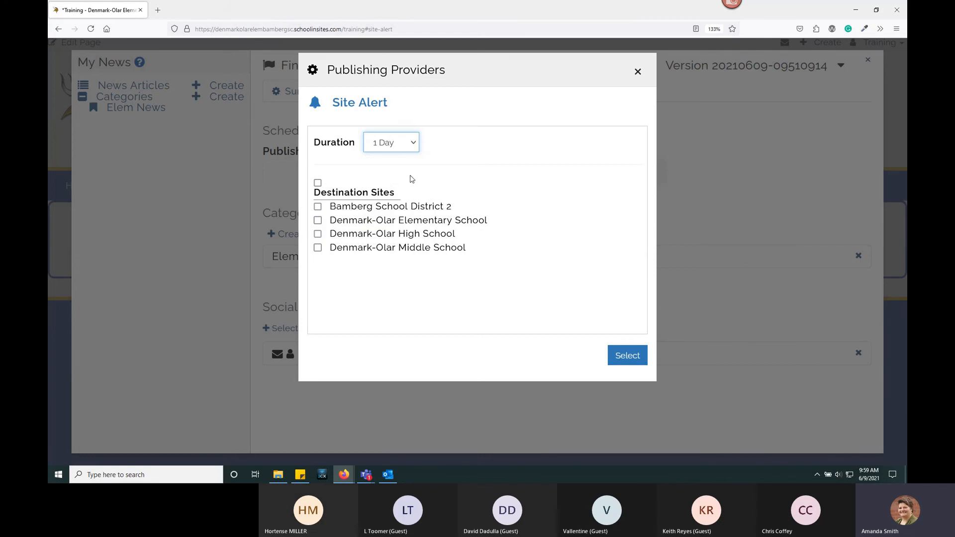
pyautogui.click(318, 183)
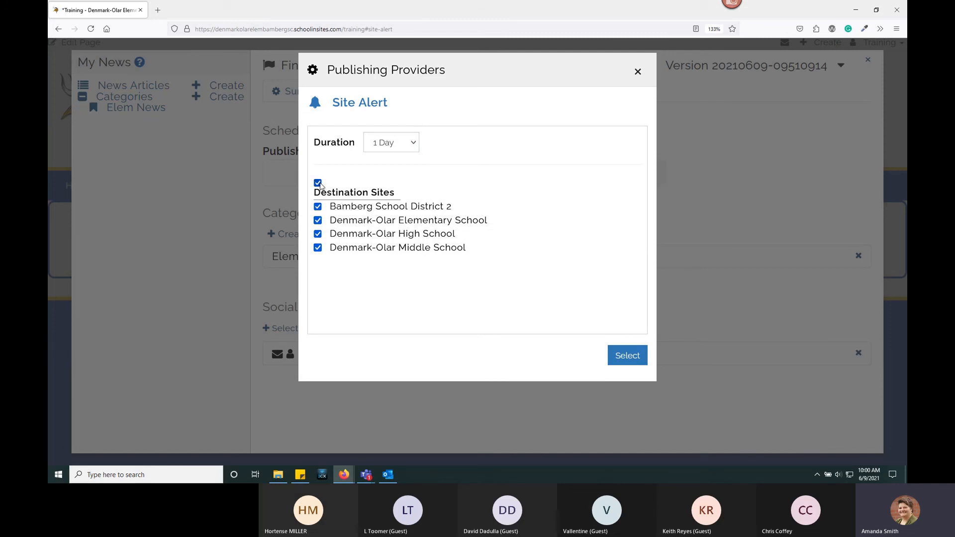
pyautogui.click(318, 184)
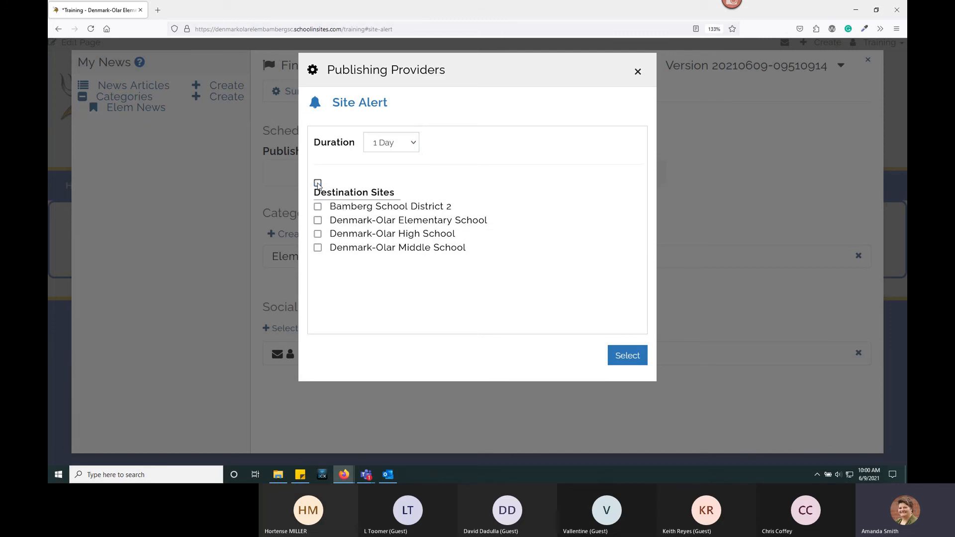
pyautogui.click(318, 221)
pyautogui.click(623, 356)
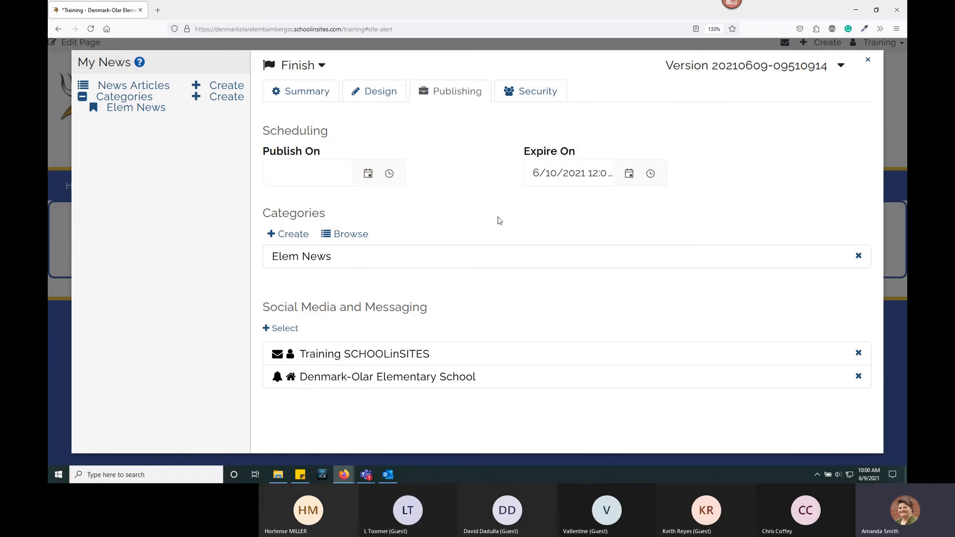
# Publish the news post immediately, submitting it with an empty change description
pyautogui.click(299, 68)
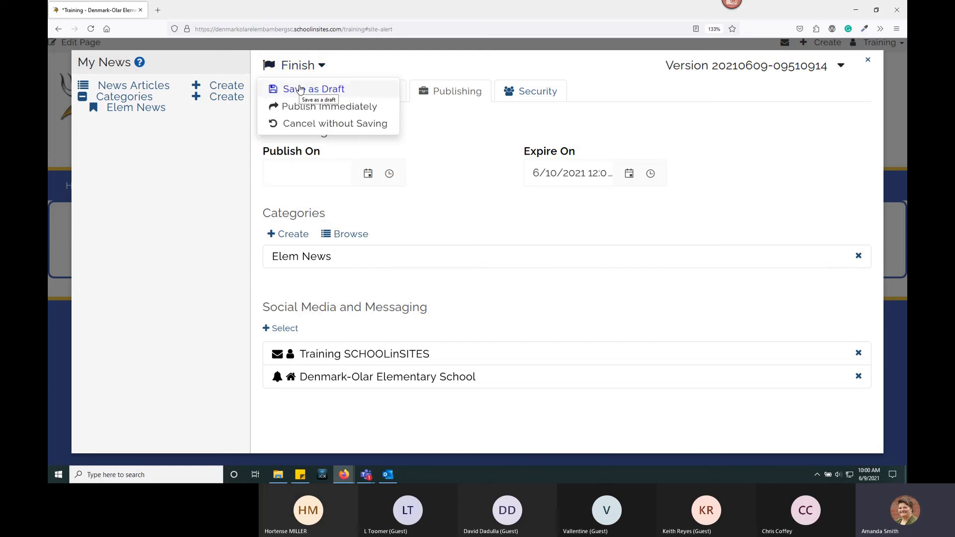
pyautogui.click(317, 109)
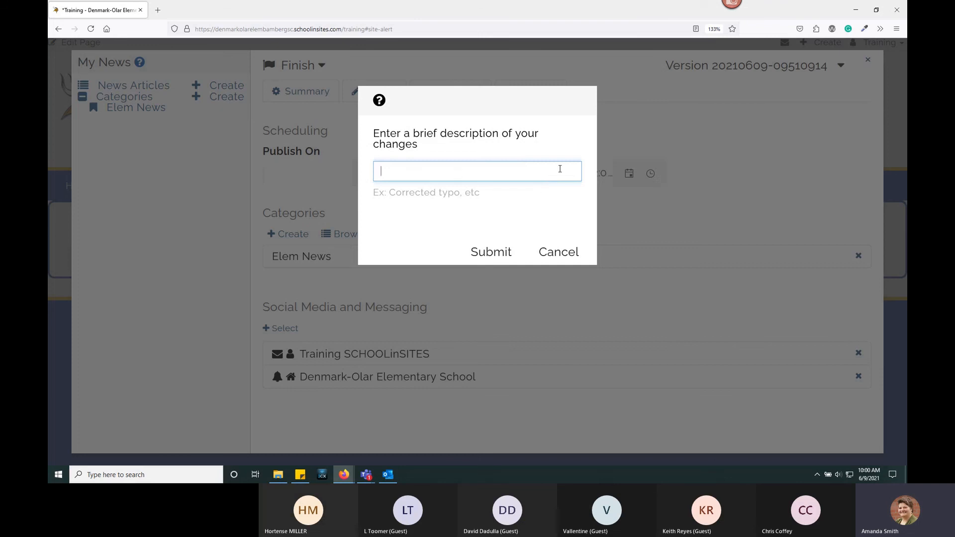
pyautogui.click(498, 254)
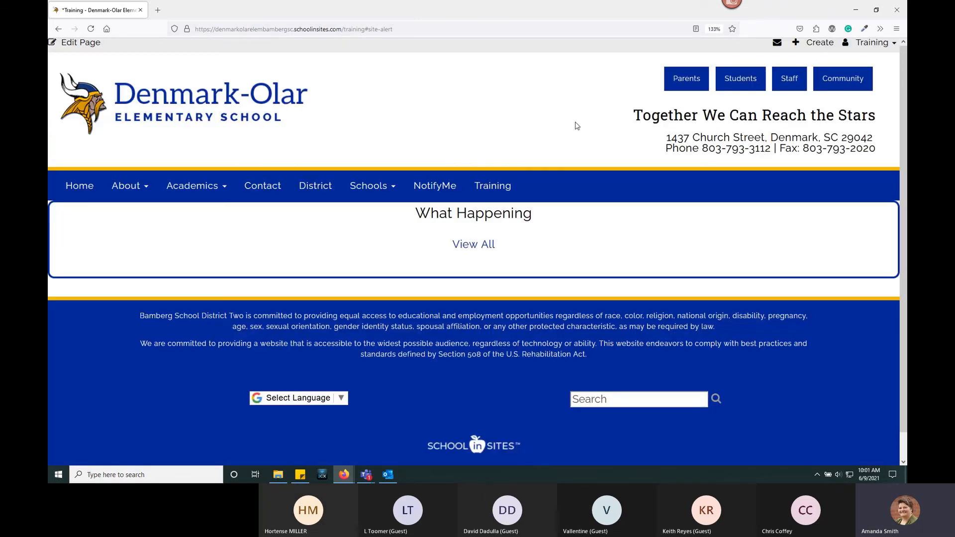
# Reload the school site, review the description in the news post's alert and open the full page from it
pyautogui.click(91, 29)
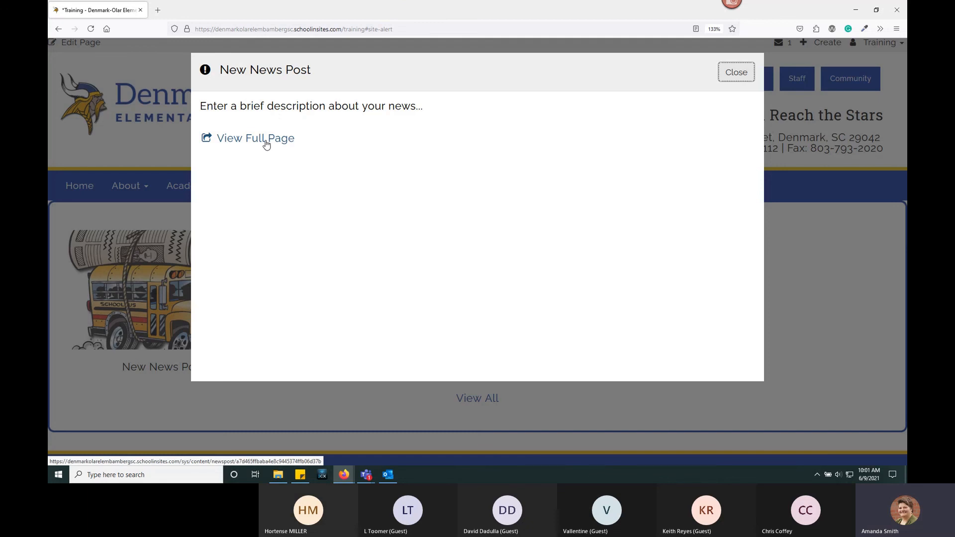
pyautogui.moveTo(266, 144); pyautogui.dragTo(289, 100)
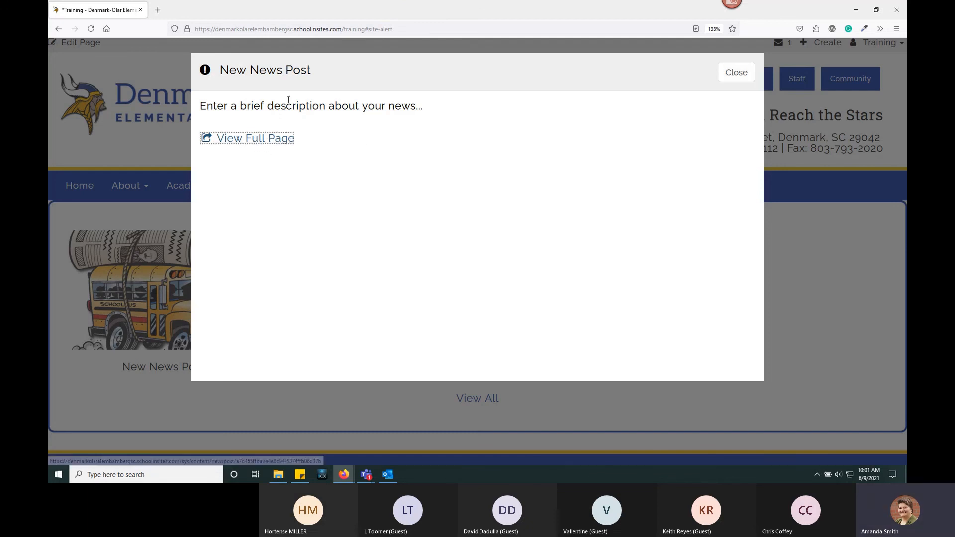
pyautogui.moveTo(201, 106); pyautogui.dragTo(434, 114)
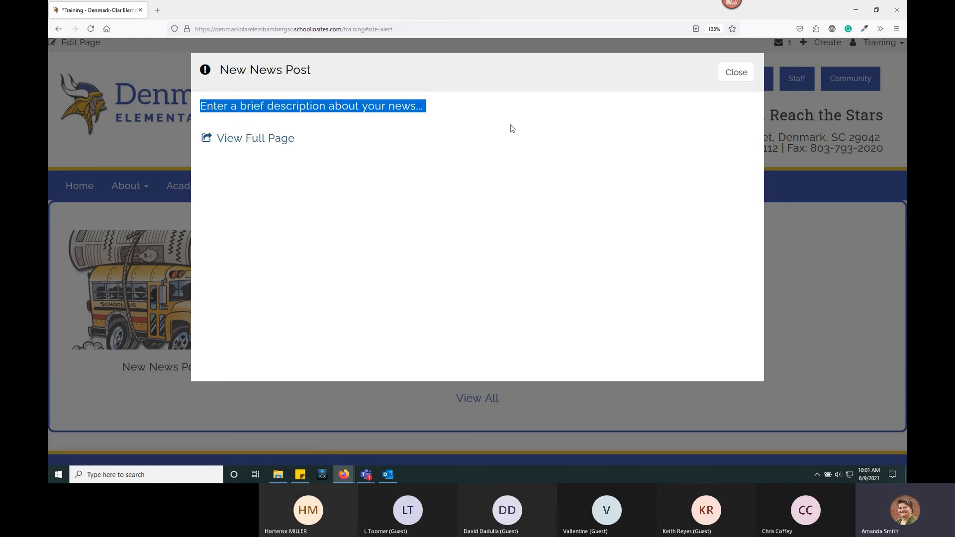
pyautogui.click(357, 147)
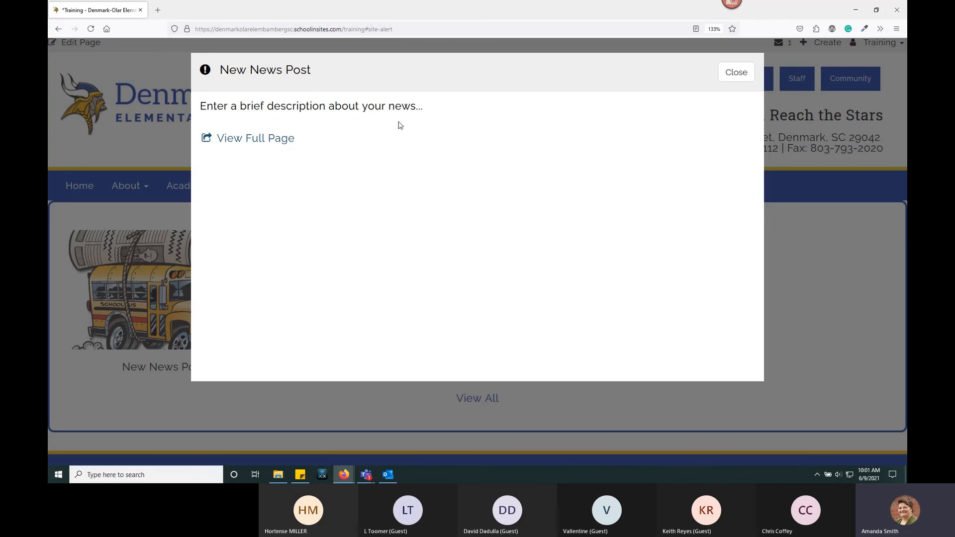
pyautogui.click(264, 142)
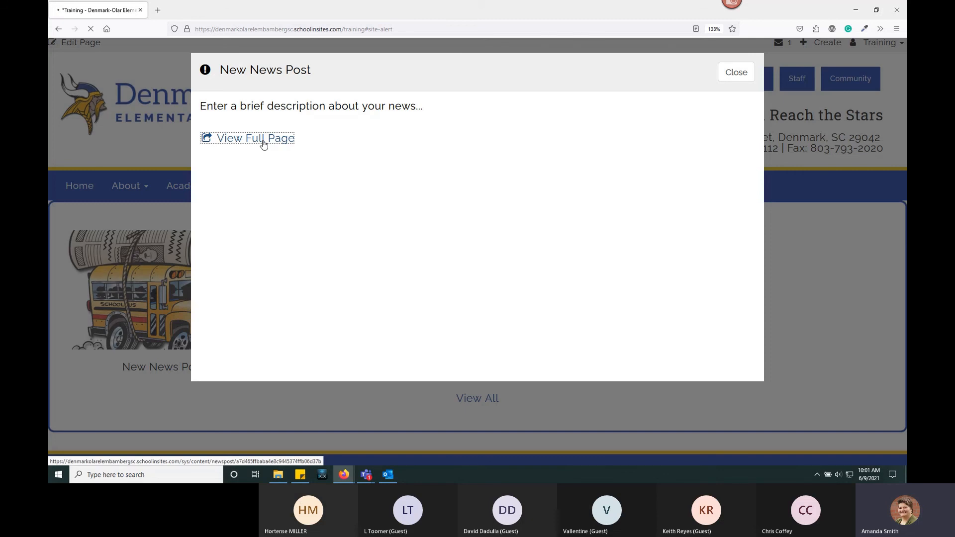